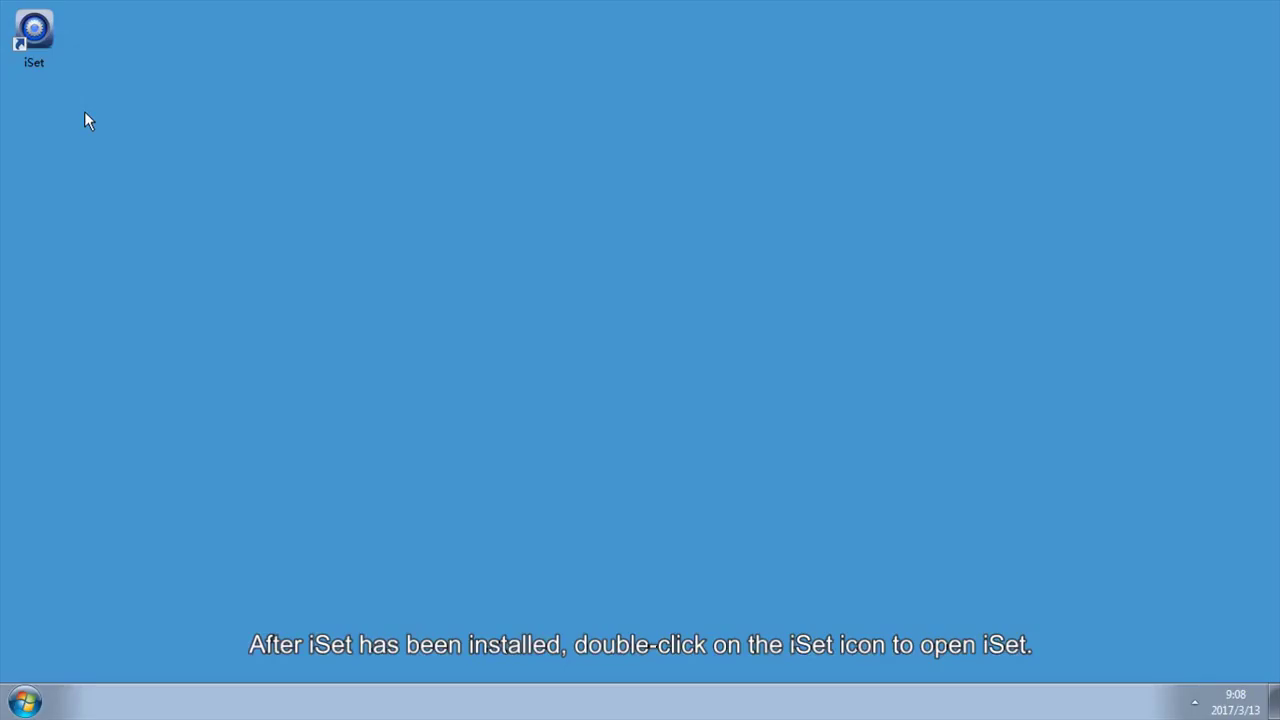
# Step: Open iSet and look over its Device Information, Design and Control pages
pyautogui.doubleClick(38, 38)
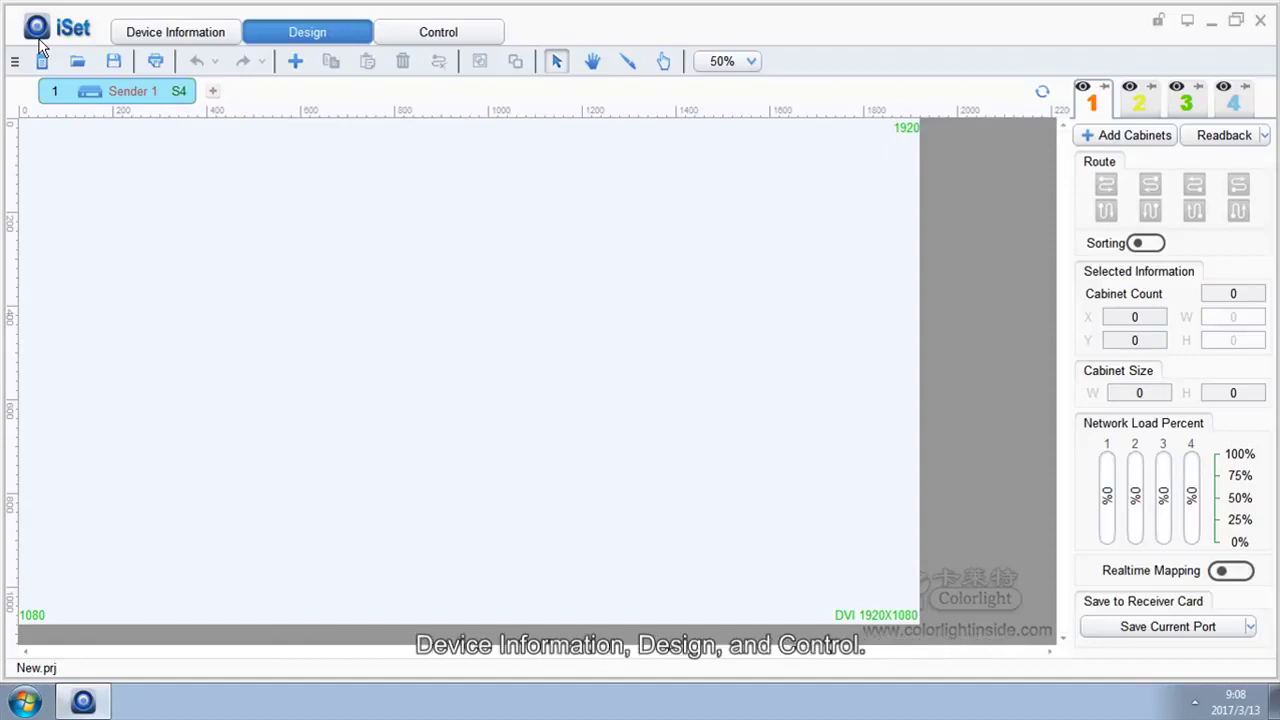
pyautogui.click(120, 33)
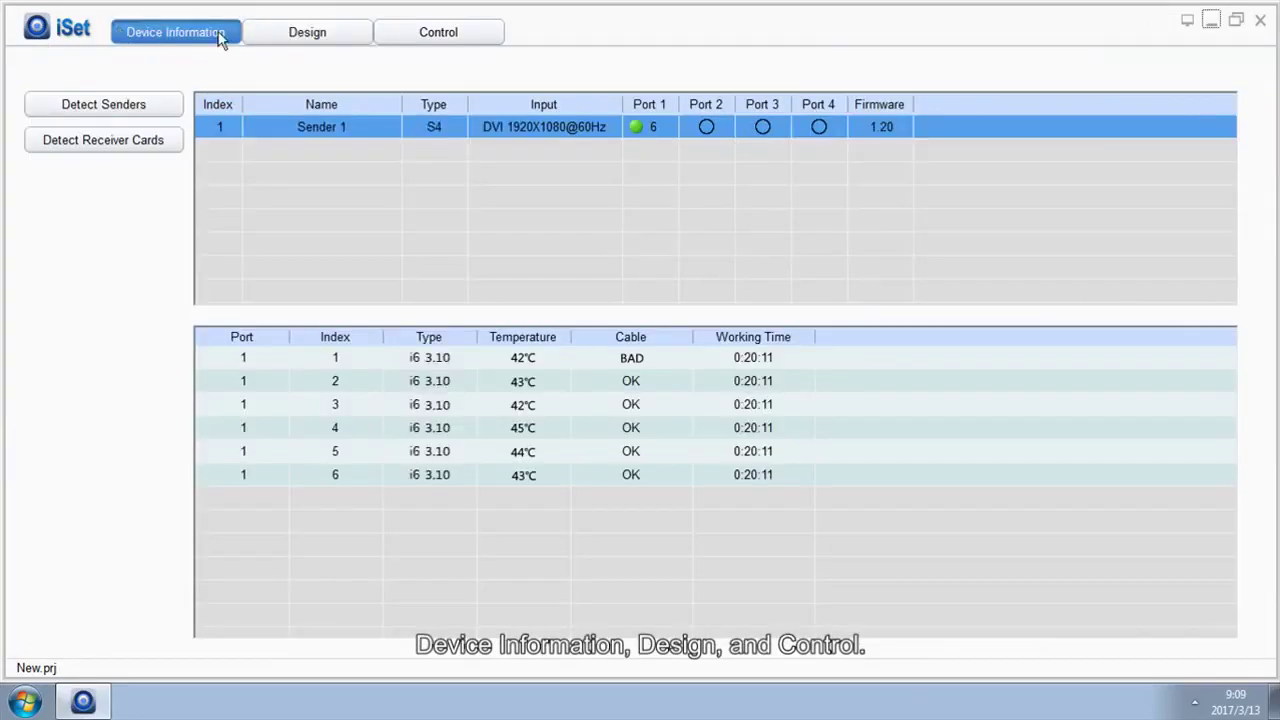
pyautogui.click(262, 34)
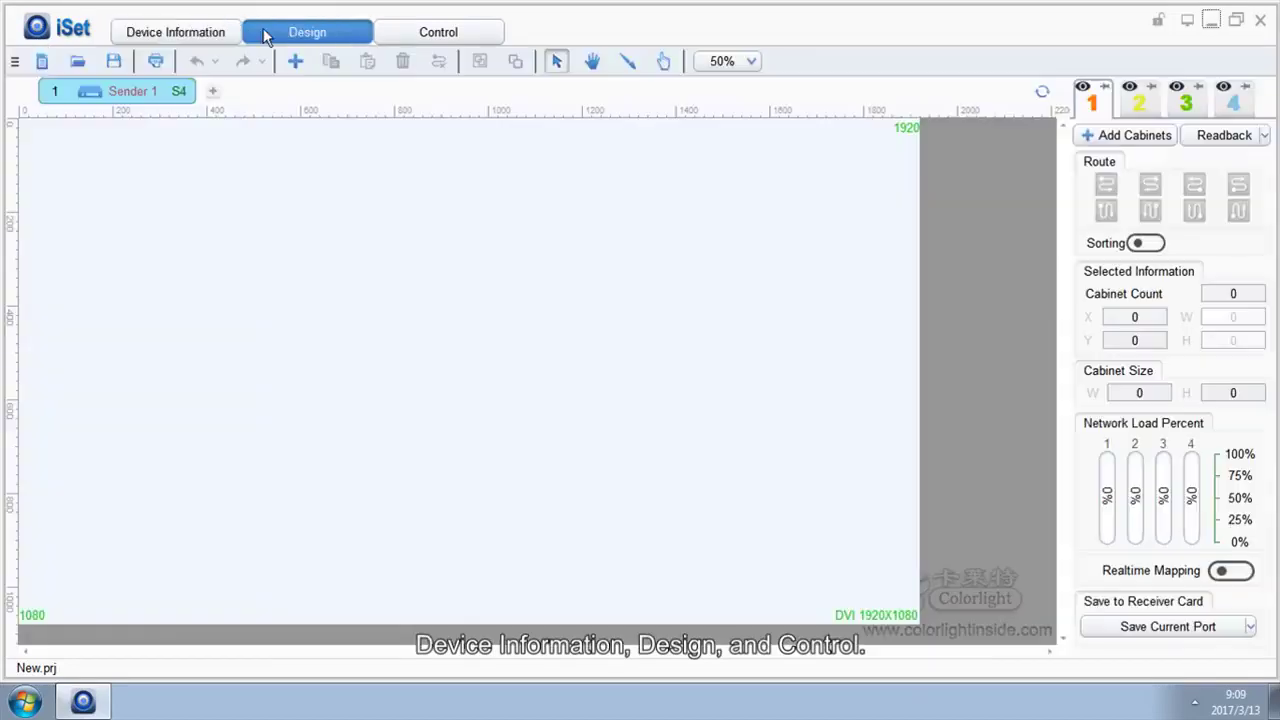
pyautogui.click(384, 34)
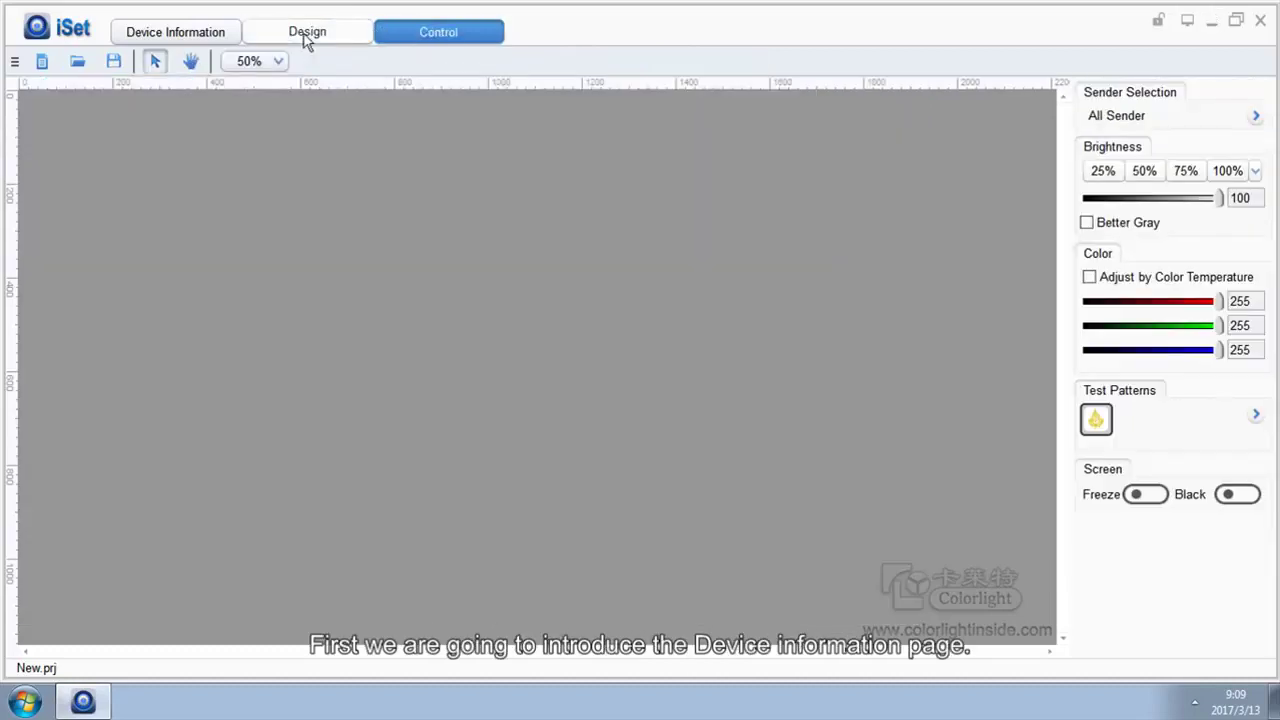
# Step: Reset the network cable status of the current sender from the receiver card list in Device Information
pyautogui.click(135, 38)
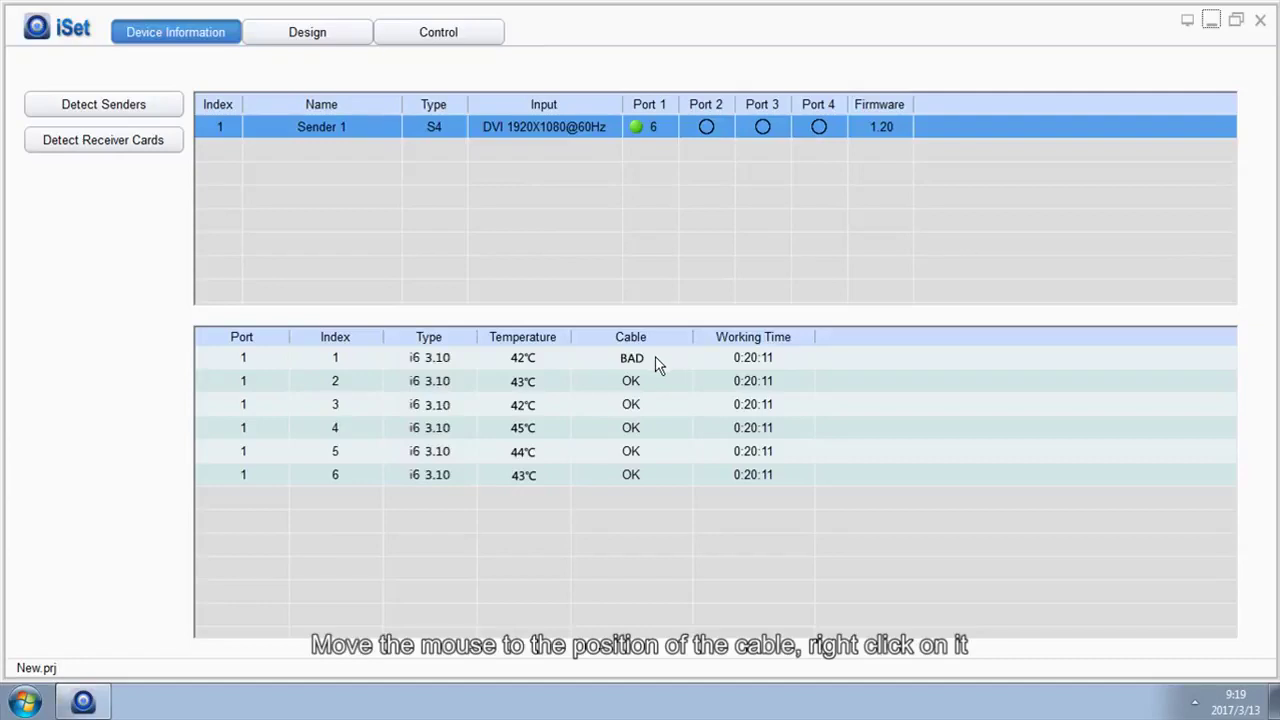
pyautogui.rightClick(655, 356)
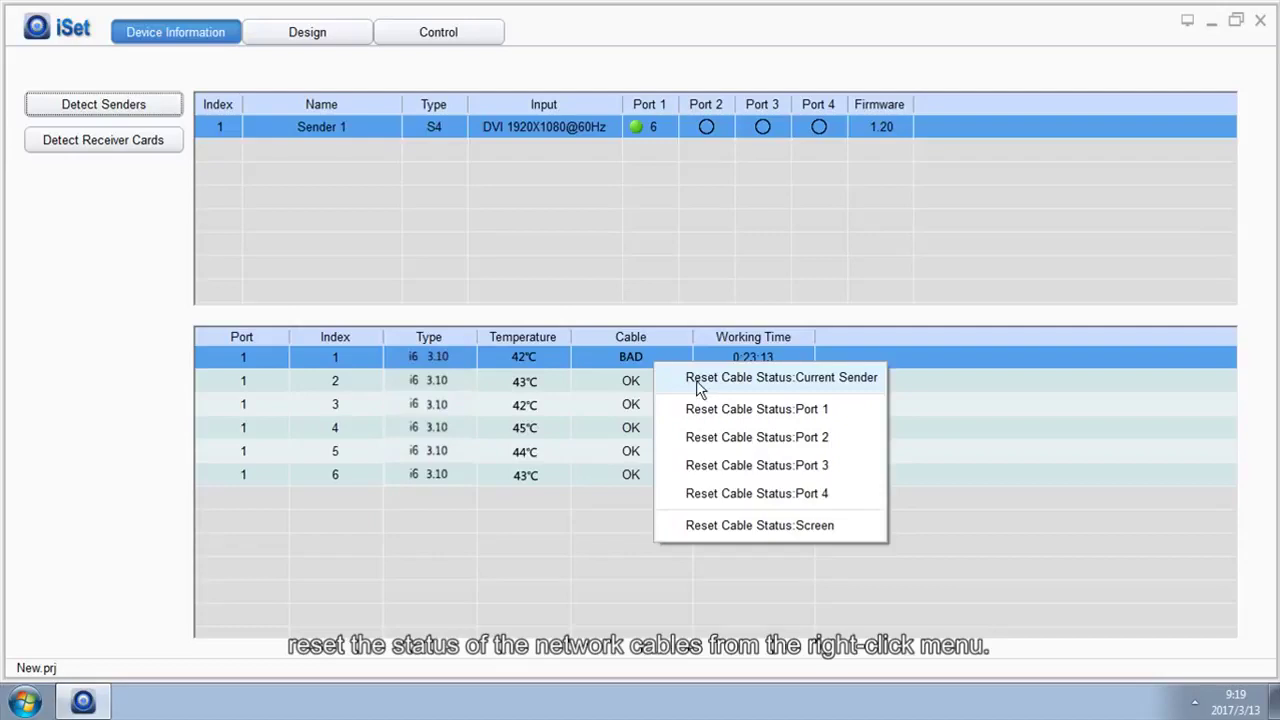
pyautogui.click(699, 381)
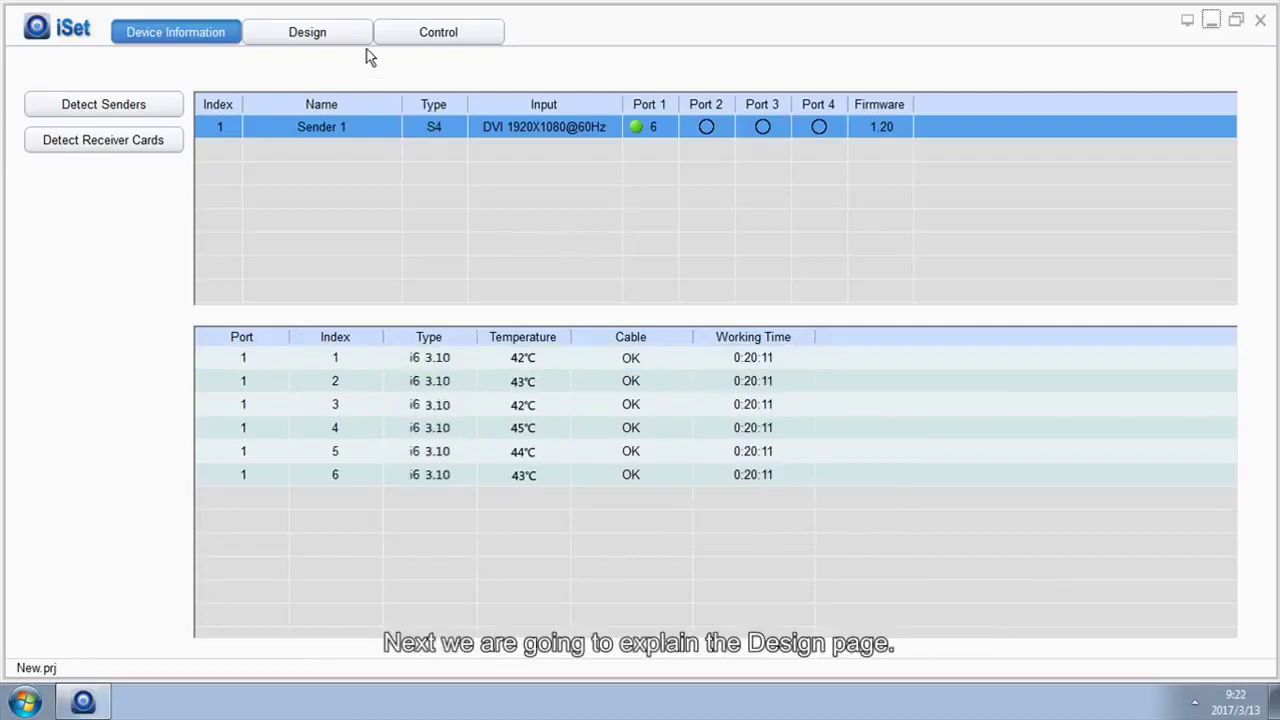
# Step: In the Design page, add a 2×2 array of custom cabinets sized 128 × 128 to sender net port 1
pyautogui.click(307, 32)
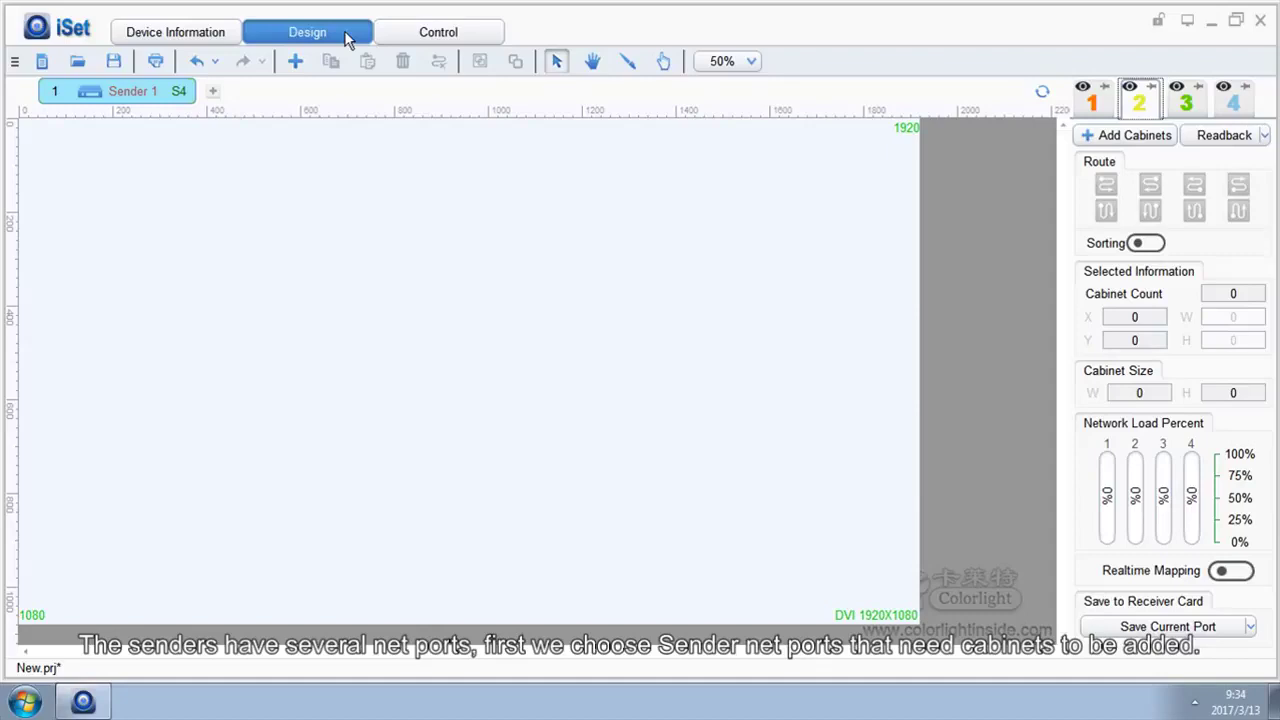
pyautogui.click(1087, 112)
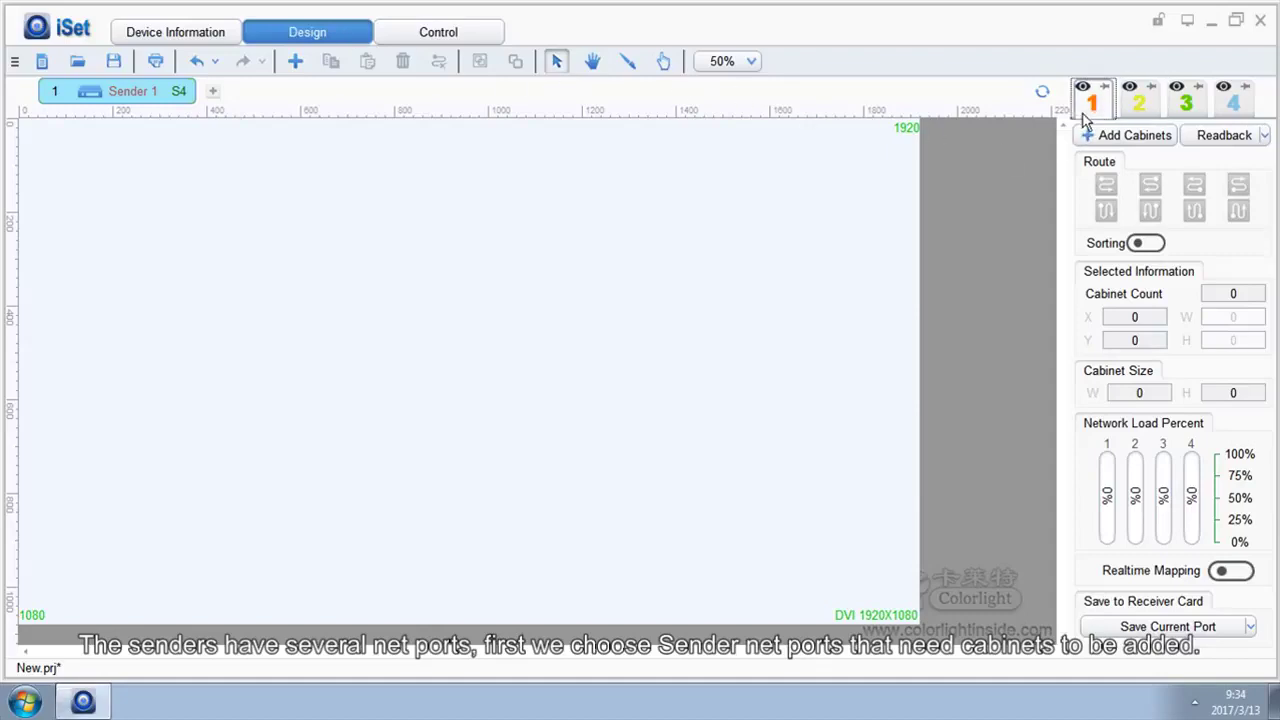
pyautogui.click(1100, 135)
pyautogui.moveTo(1118, 165)
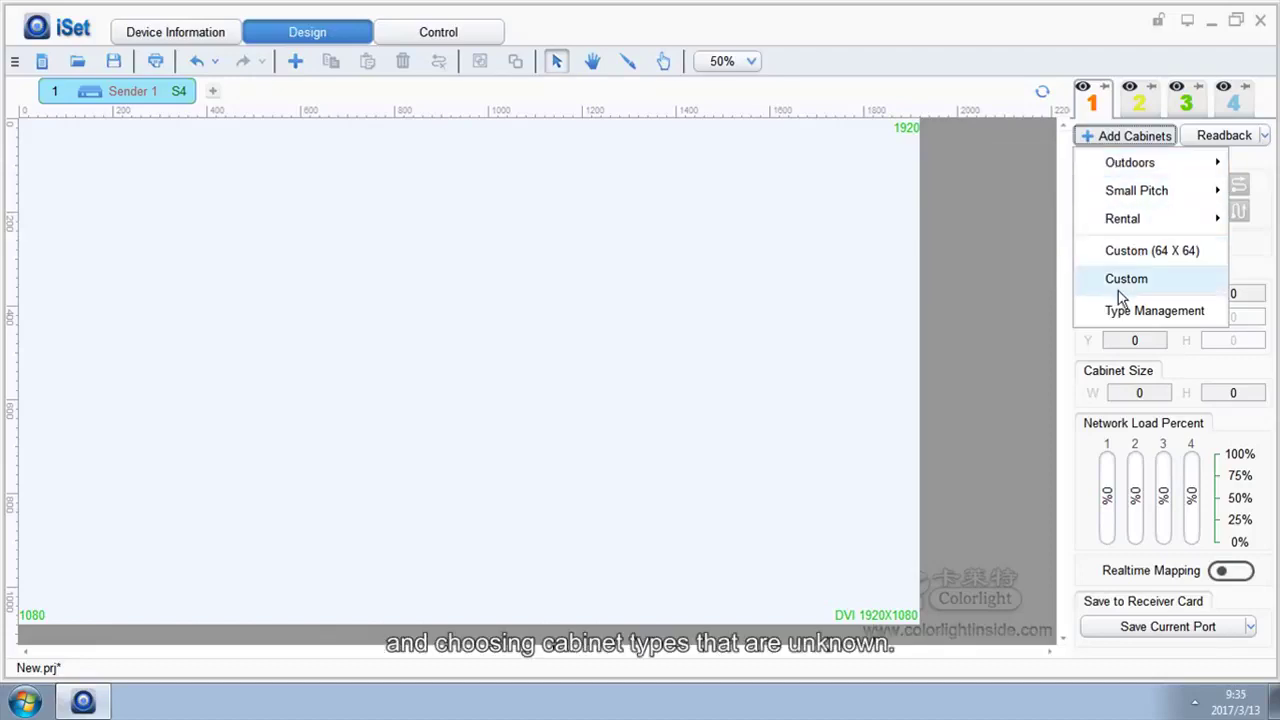
pyautogui.moveTo(1110, 190)
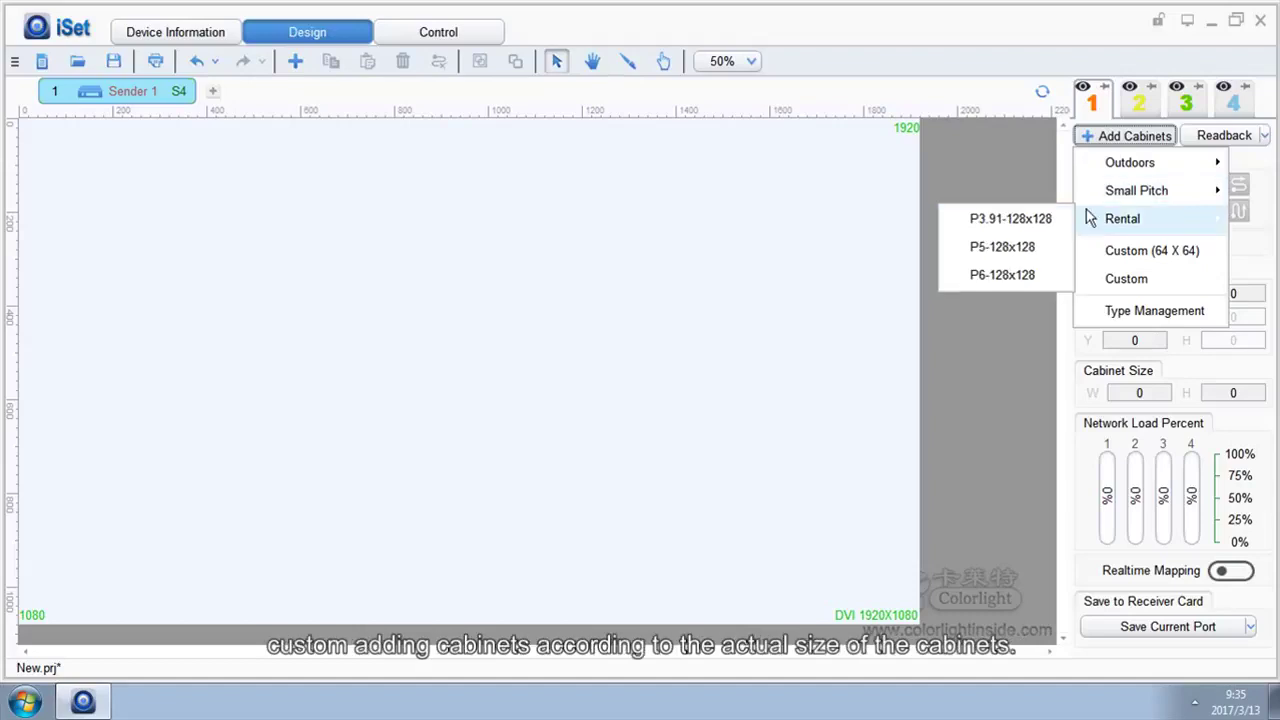
pyautogui.click(1120, 279)
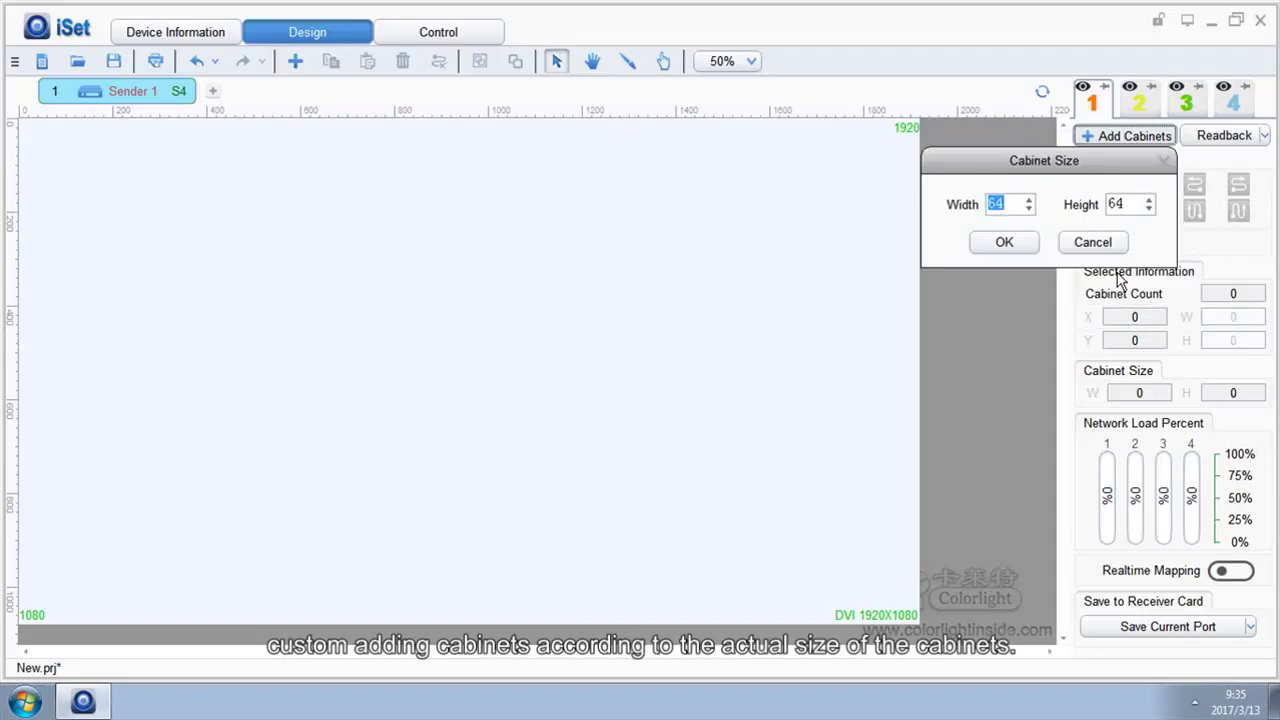
pyautogui.write('128')
pyautogui.doubleClick(1124, 203)
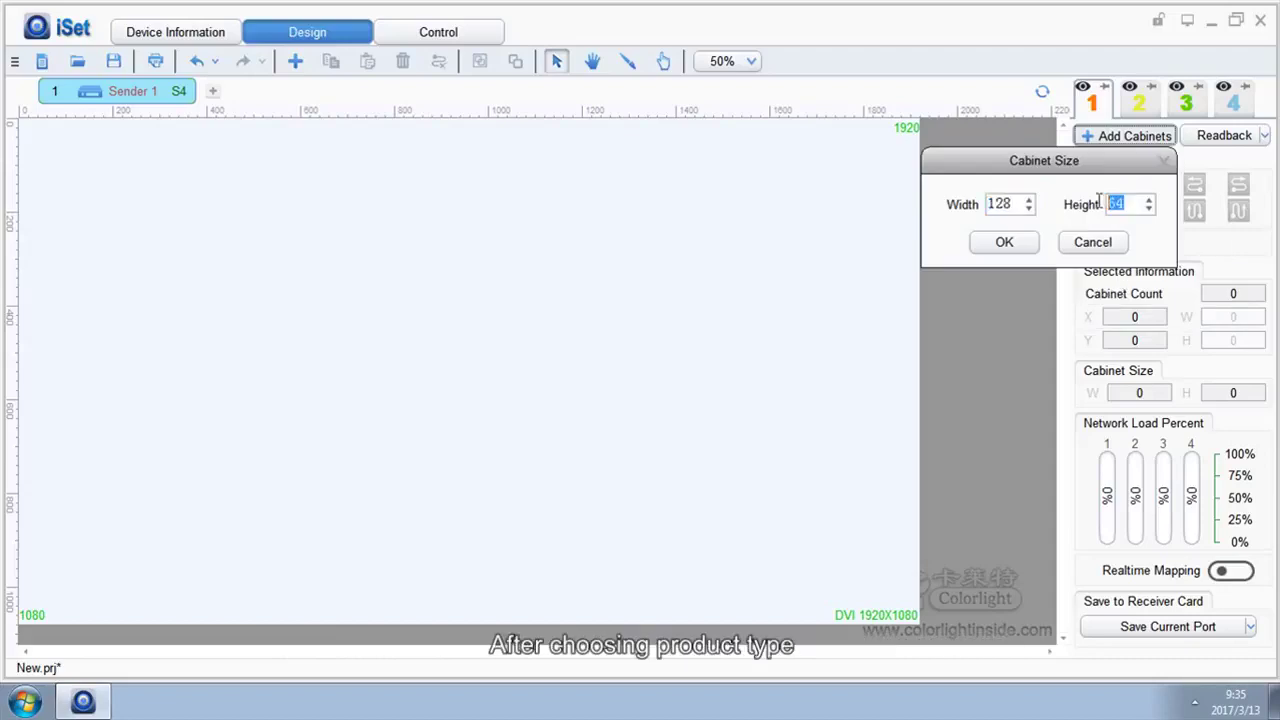
pyautogui.write('128')
pyautogui.click(1004, 242)
pyautogui.click(160, 156)
pyautogui.moveTo(218, 213); pyautogui.dragTo(279, 274)
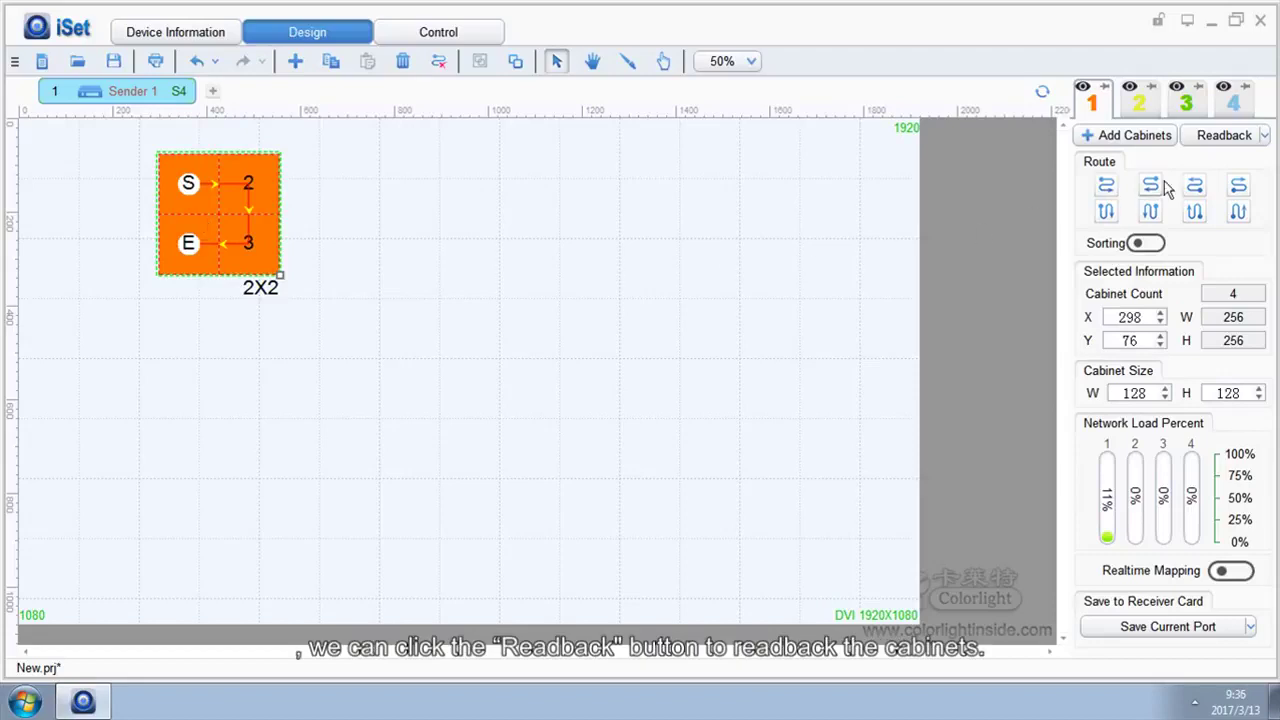
# Step: Read back the cabinets from the hardware and rearrange the resulting group into a 3×2 array
pyautogui.click(1206, 140)
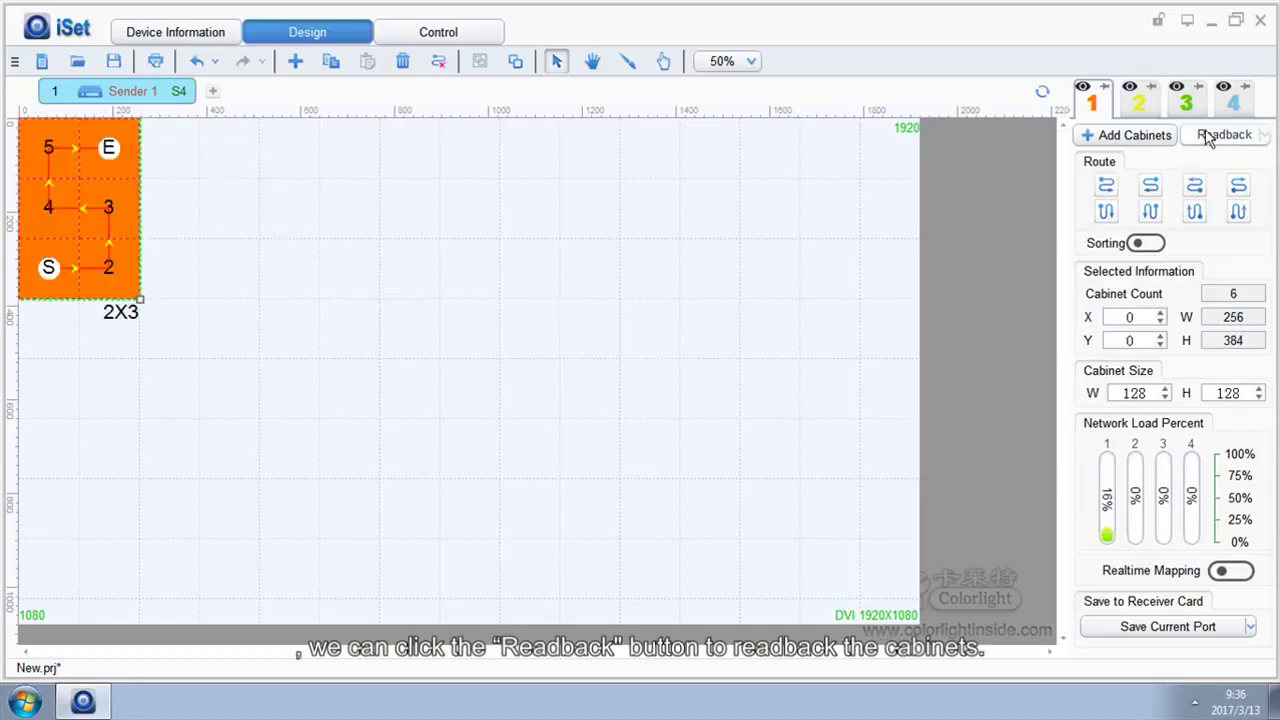
pyautogui.click(295, 291)
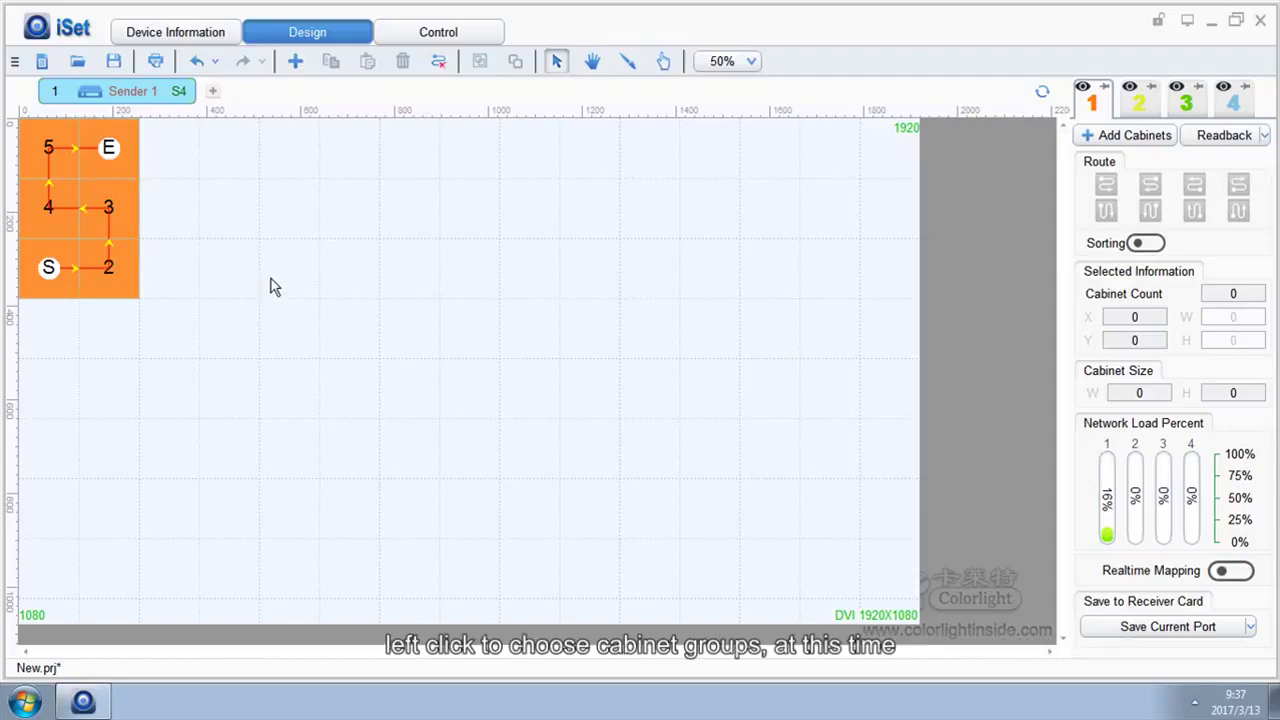
pyautogui.click(110, 222)
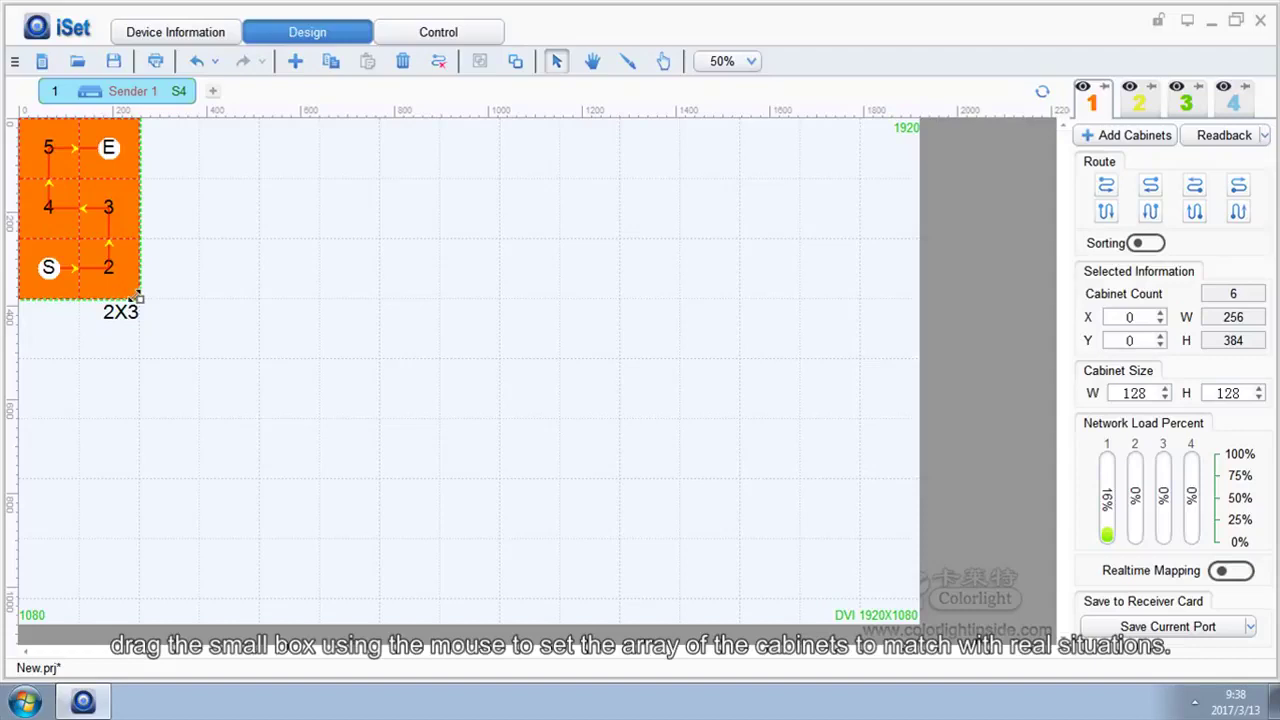
pyautogui.moveTo(137, 297); pyautogui.dragTo(197, 241)
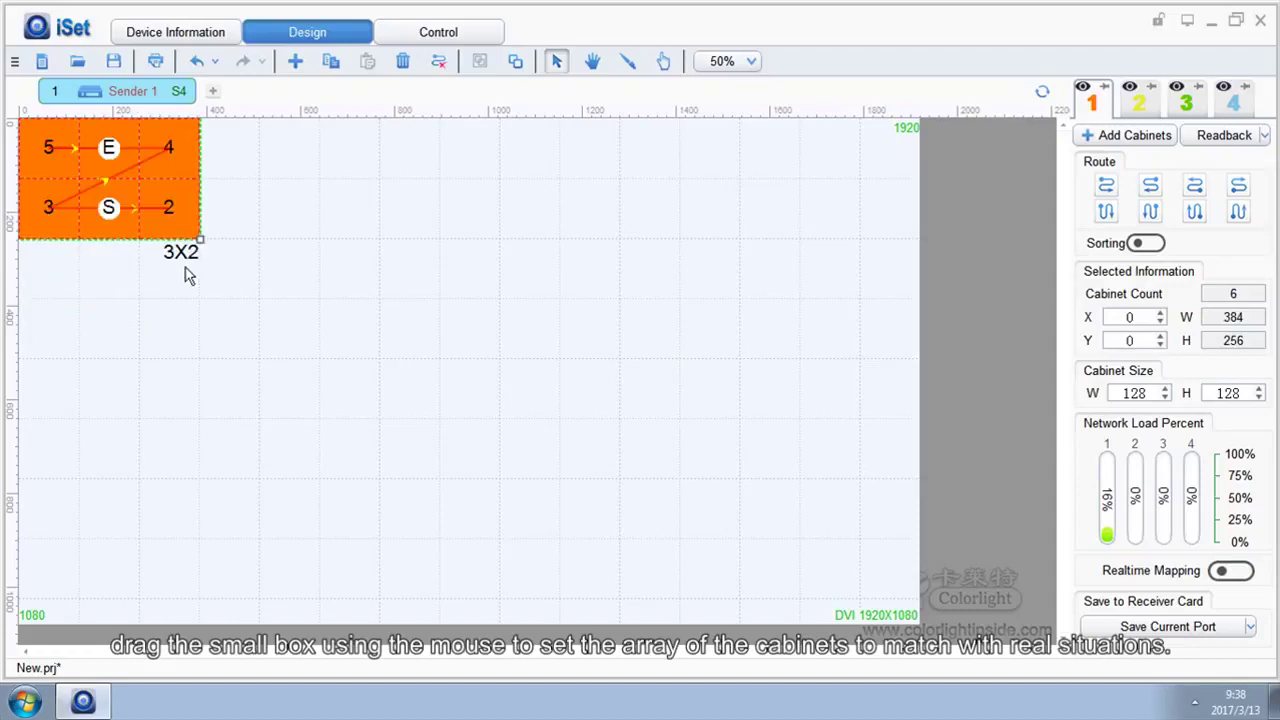
pyautogui.click(350, 281)
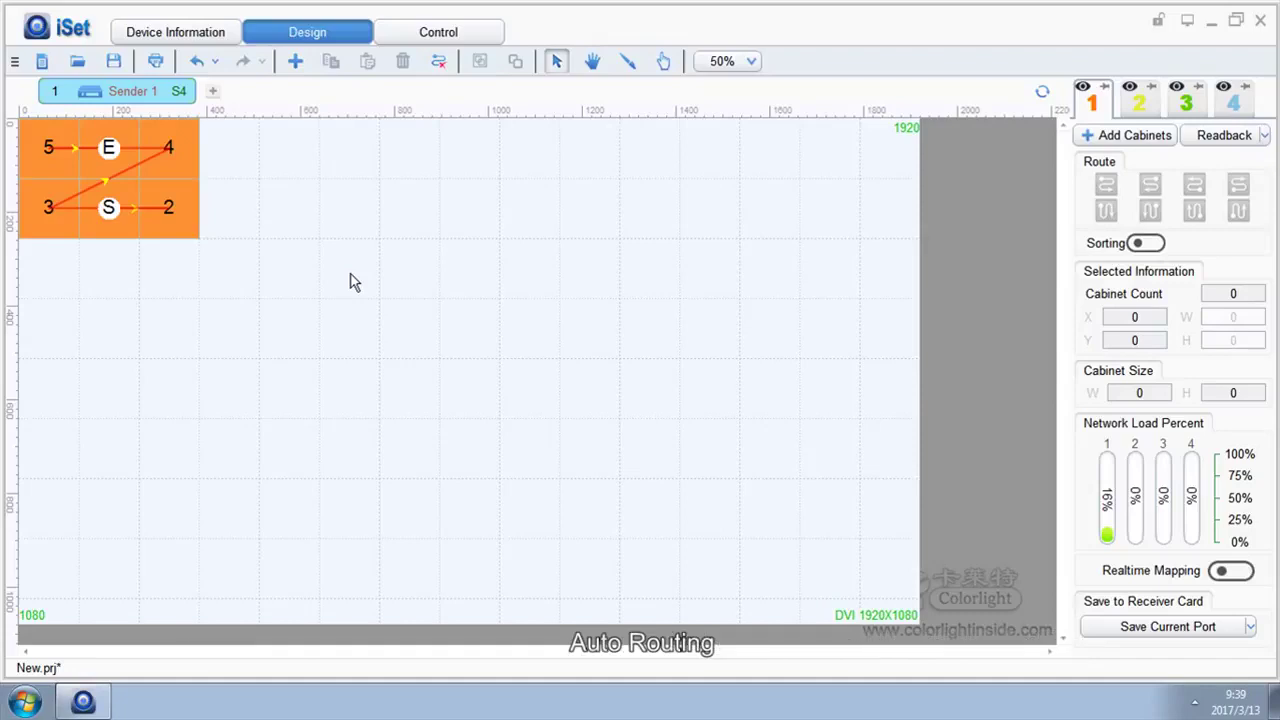
# Step: Try the eight preset route patterns on the 3×2 cabinet group, ending with the vertical serpentine that starts at the lower-left cabinet
pyautogui.click(166, 197)
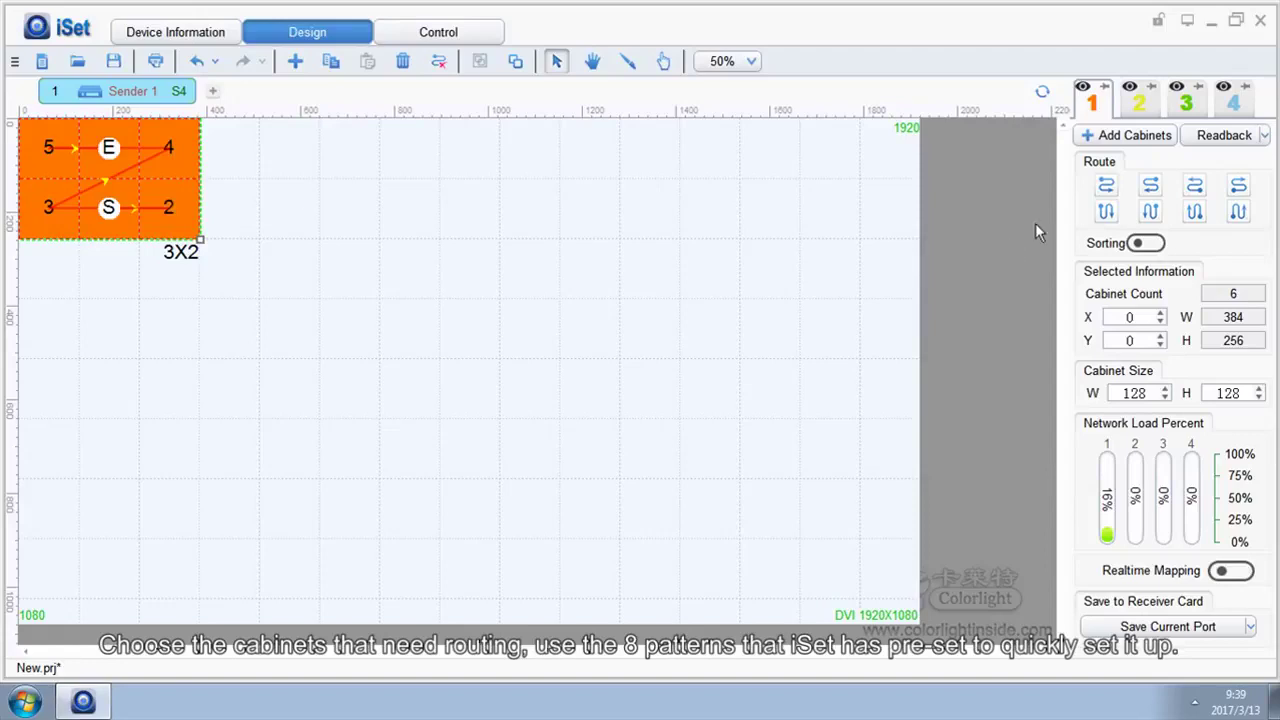
pyautogui.click(1106, 185)
pyautogui.click(1151, 185)
pyautogui.click(1194, 185)
pyautogui.click(1238, 185)
pyautogui.click(1106, 212)
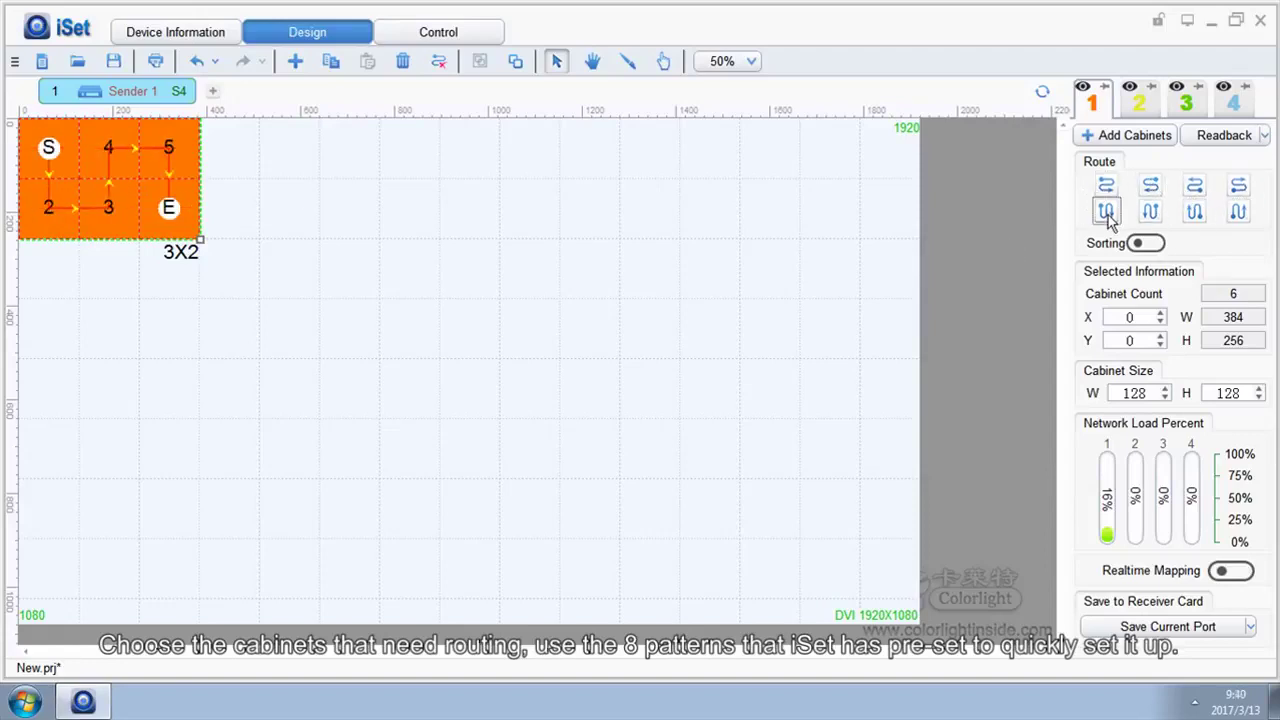
pyautogui.click(1151, 211)
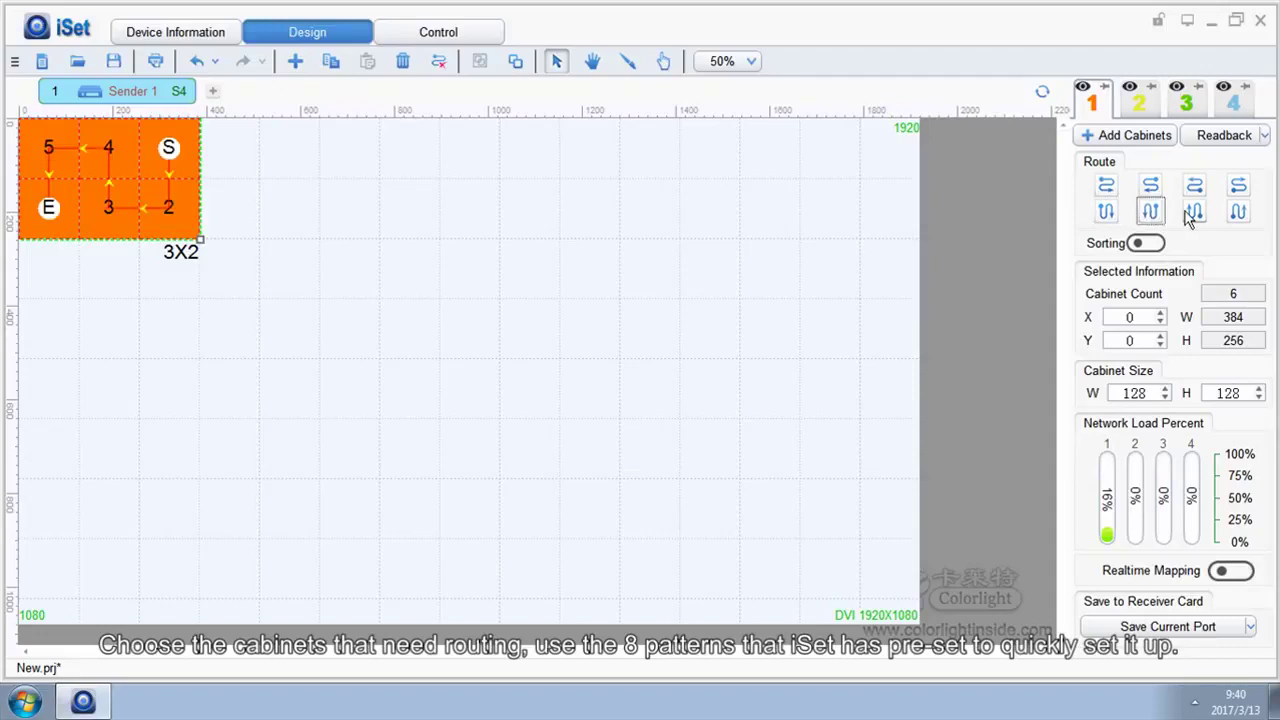
pyautogui.click(1194, 212)
pyautogui.click(1240, 213)
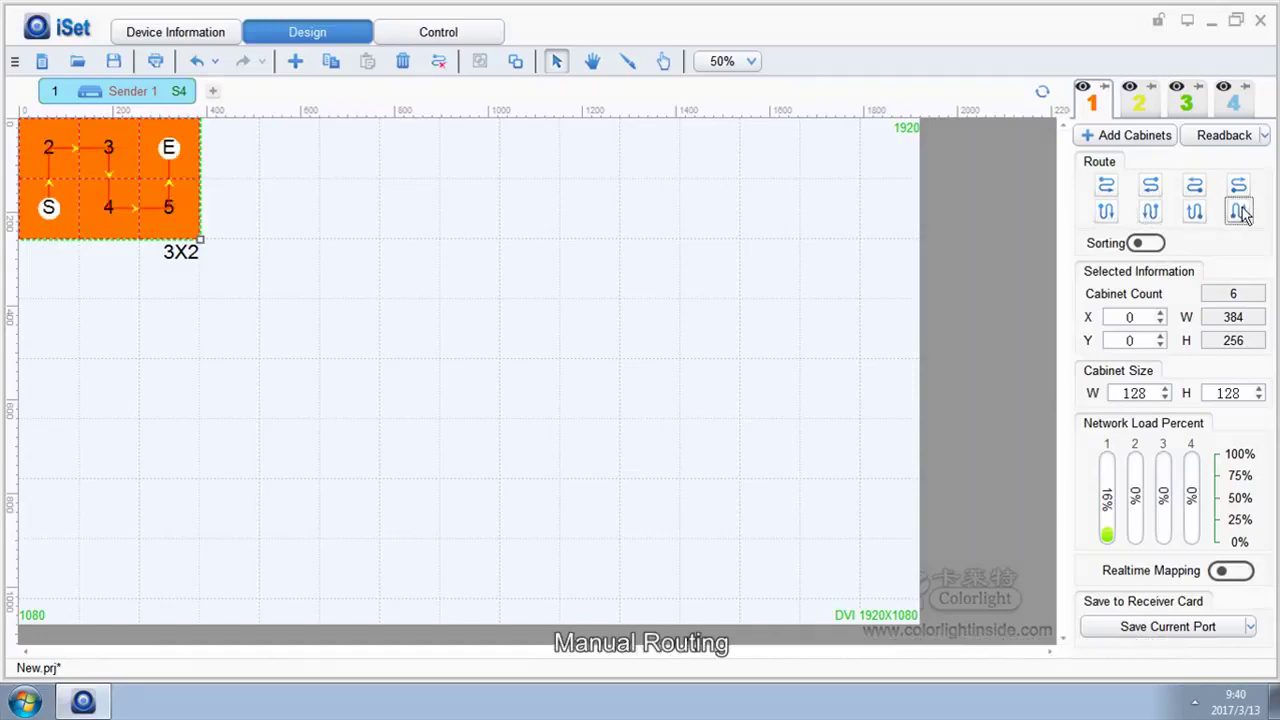
# Step: Manually route the six cabinets, going left to right along the lower row and back right to left along the upper row
pyautogui.click(634, 61)
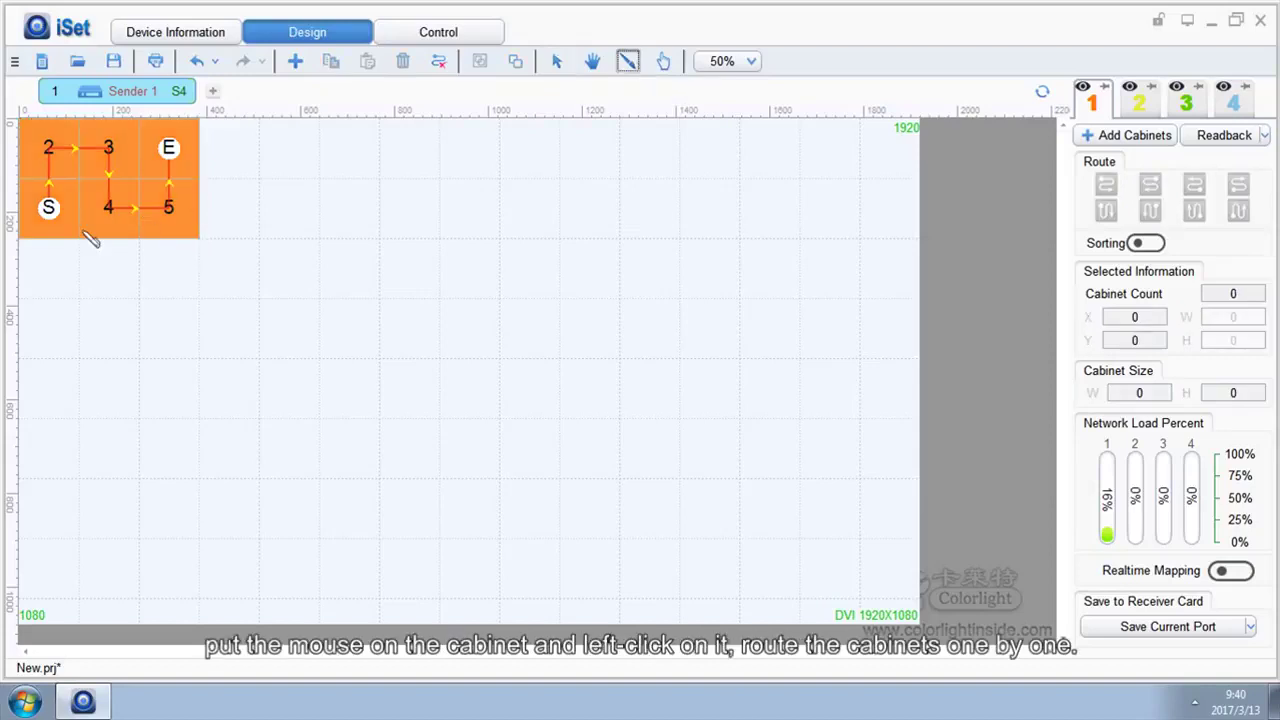
pyautogui.click(52, 210)
pyautogui.click(58, 218)
pyautogui.click(118, 222)
pyautogui.click(168, 214)
pyautogui.click(174, 163)
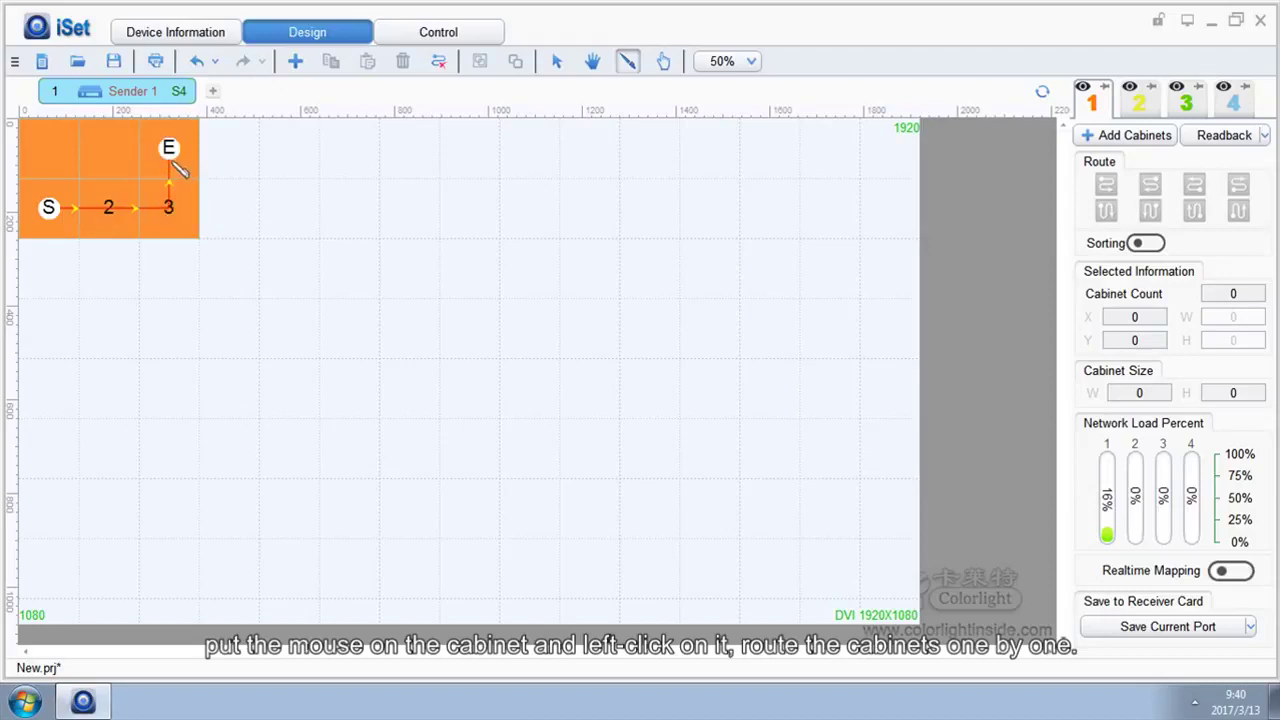
pyautogui.click(120, 160)
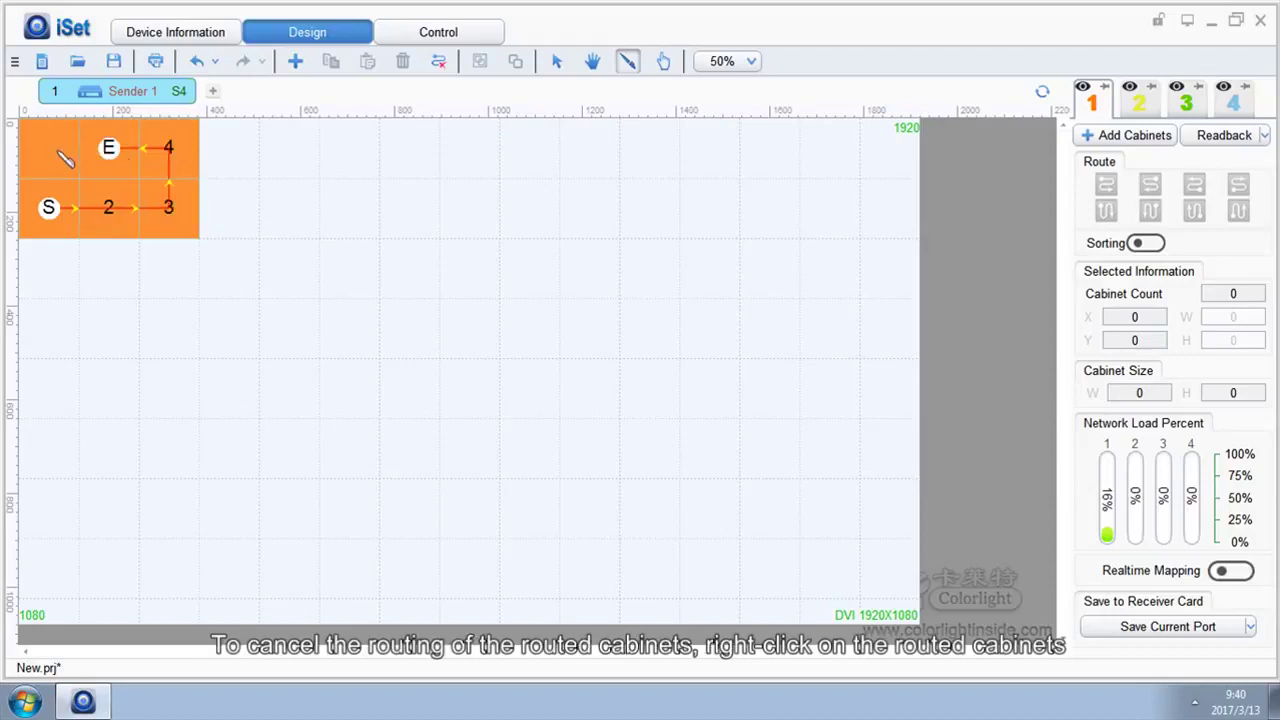
pyautogui.click(58, 150)
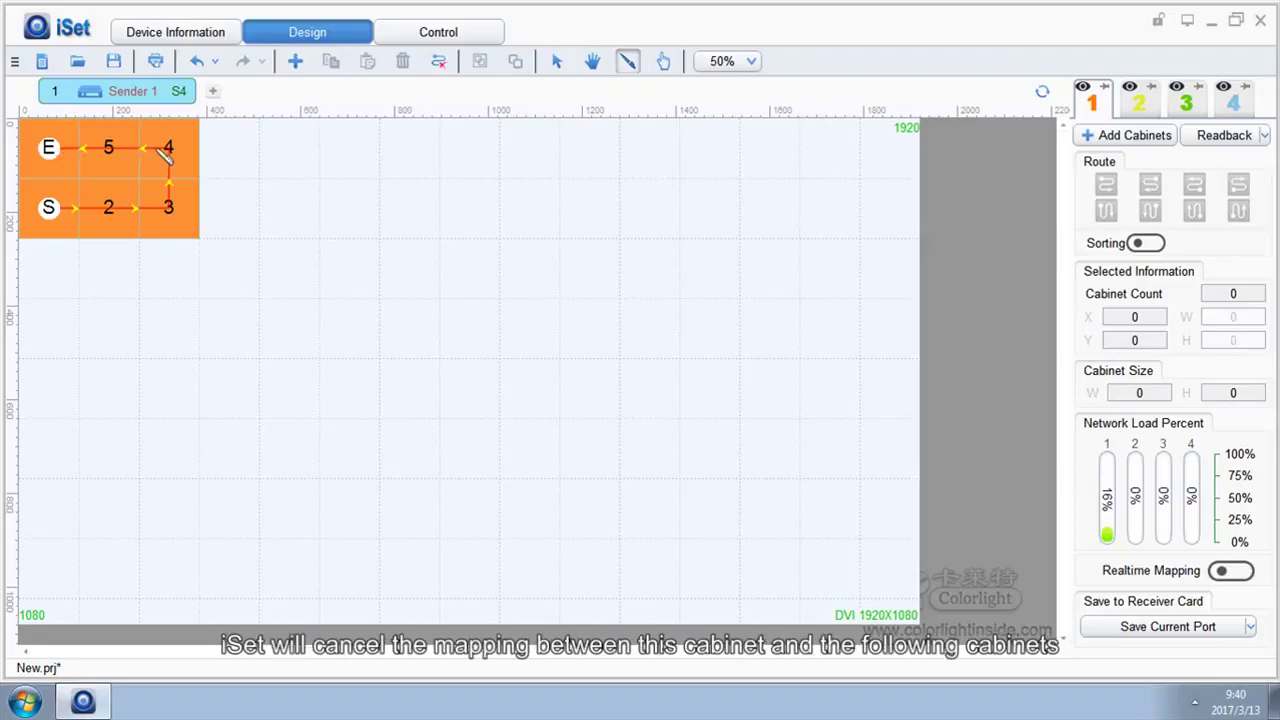
# Step: Cancel the routing from the fourth cabinet onward and clear the remaining cabinet routing
pyautogui.click(165, 151)
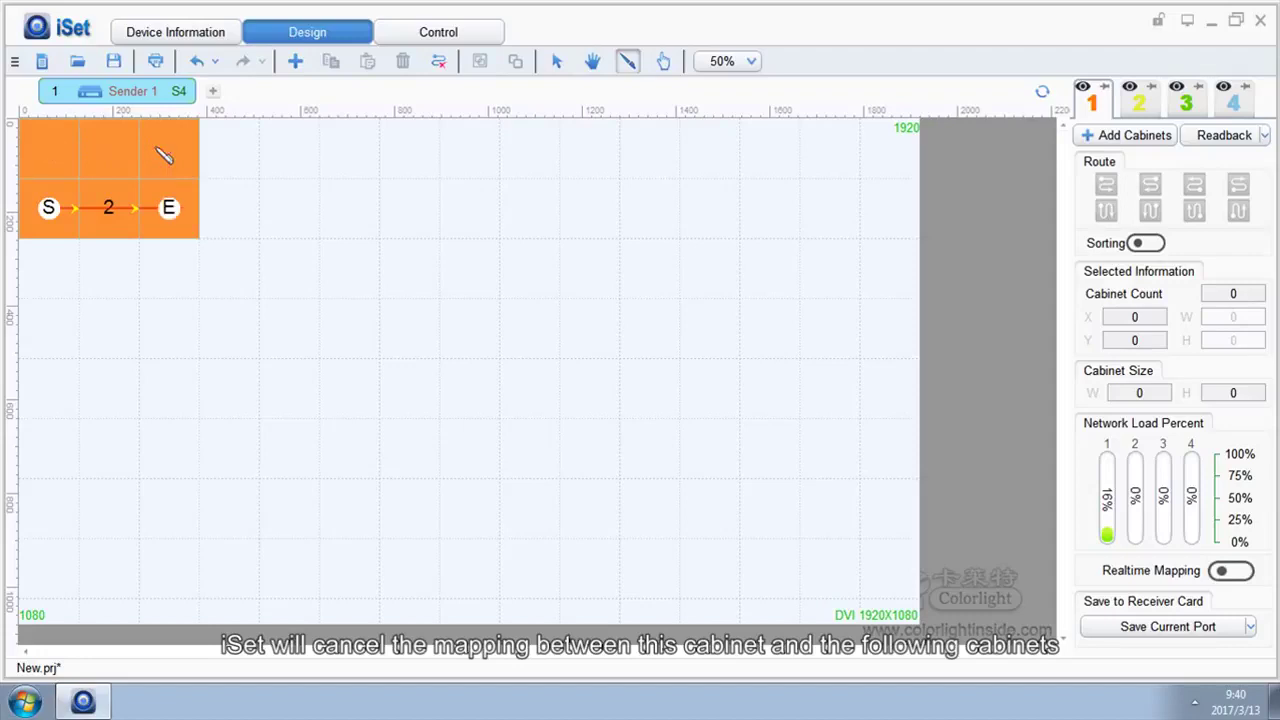
pyautogui.click(439, 63)
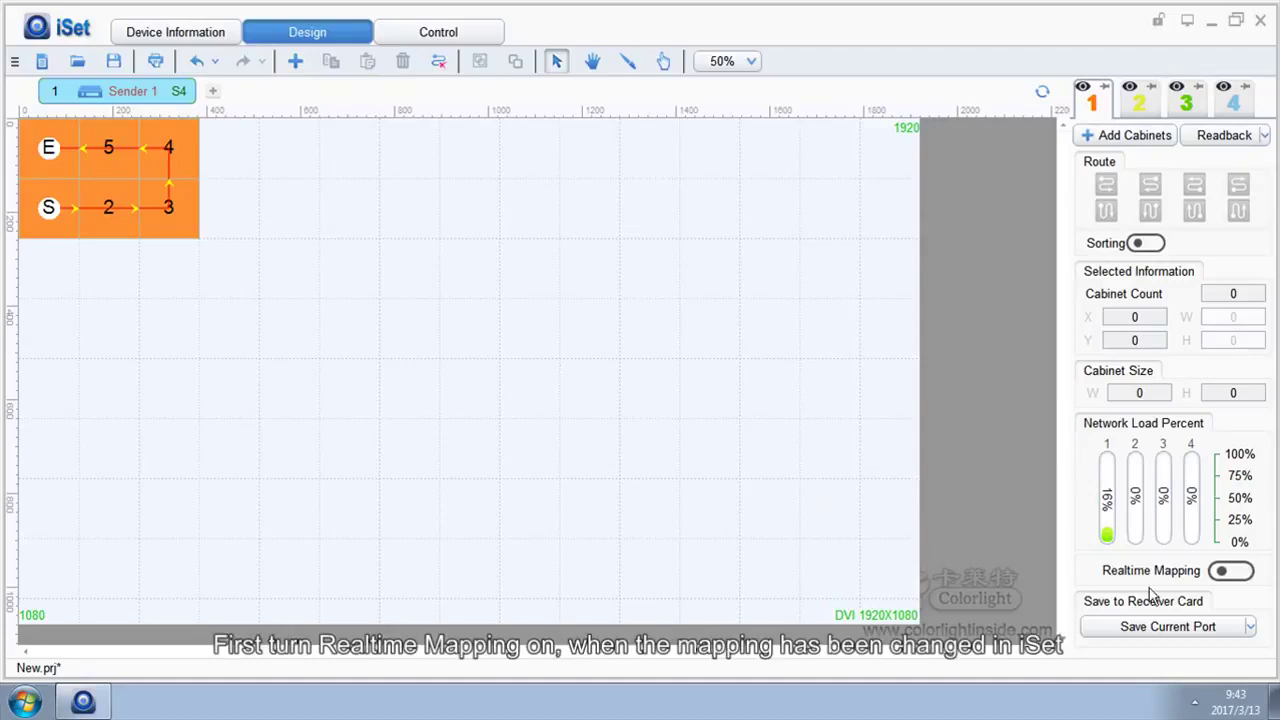
# Step: Turn on Realtime Mapping and Sorting for the routed cabinets
pyautogui.click(1234, 572)
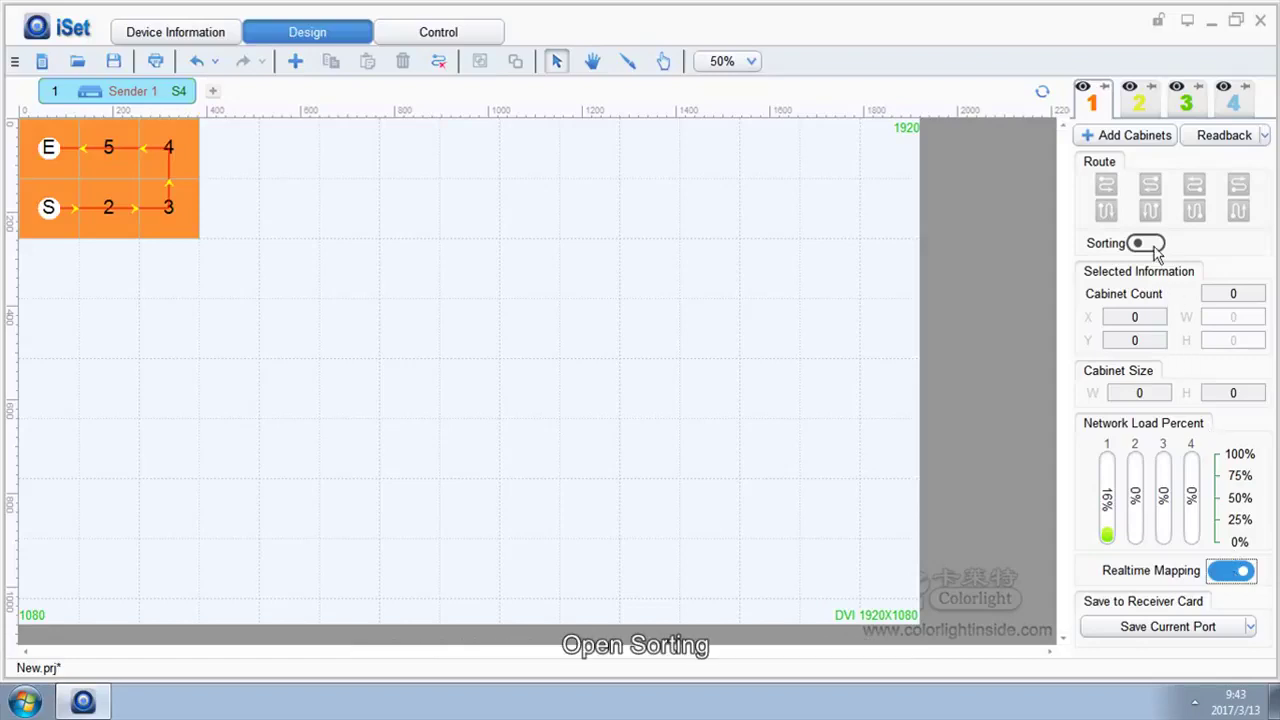
pyautogui.click(1152, 245)
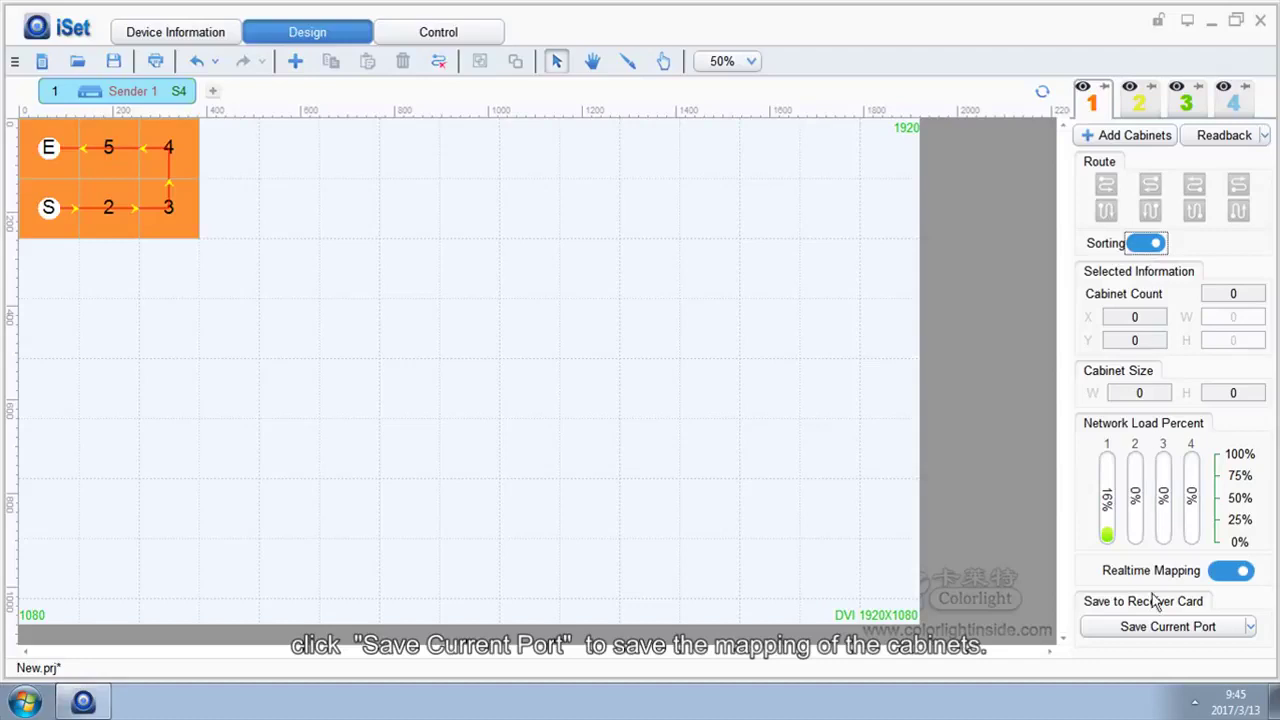
# Step: Save the current port's cabinet mapping to the receiver cards and open the other receiver card save options
pyautogui.click(1150, 632)
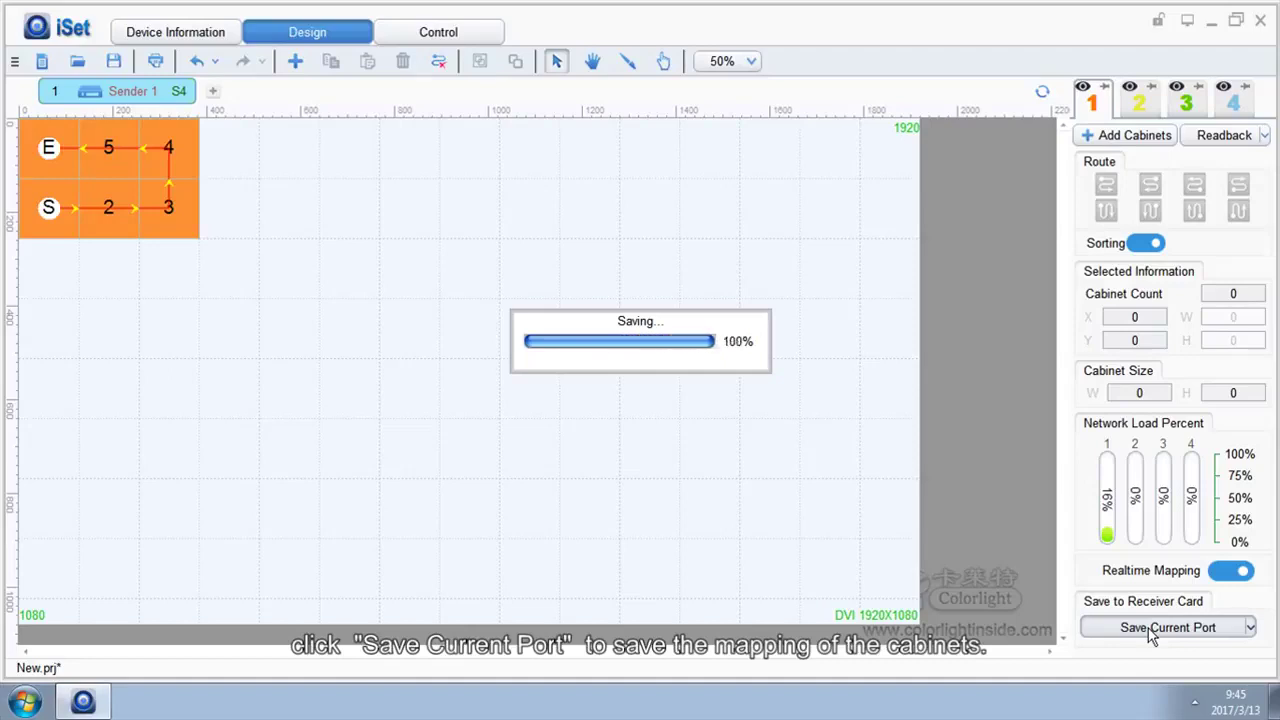
pyautogui.click(744, 397)
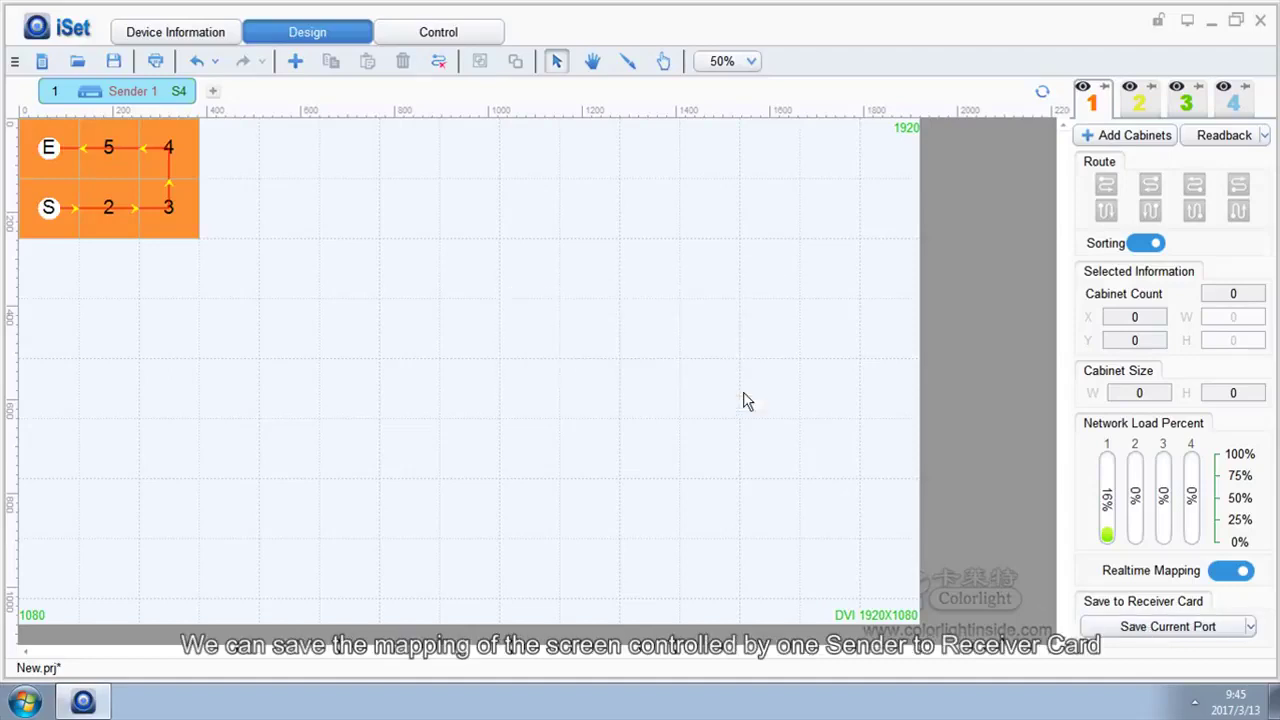
pyautogui.click(1250, 627)
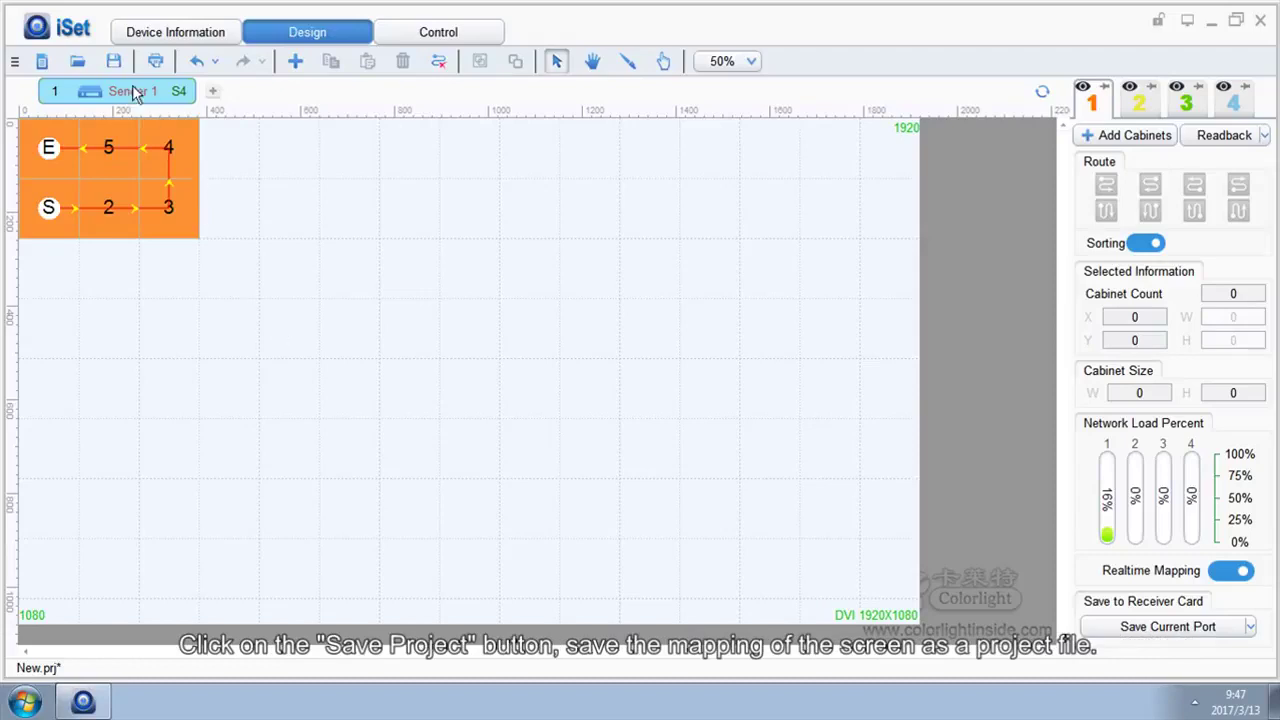
# Step: Save the screen mapping as the project file New on the Desktop
pyautogui.click(114, 62)
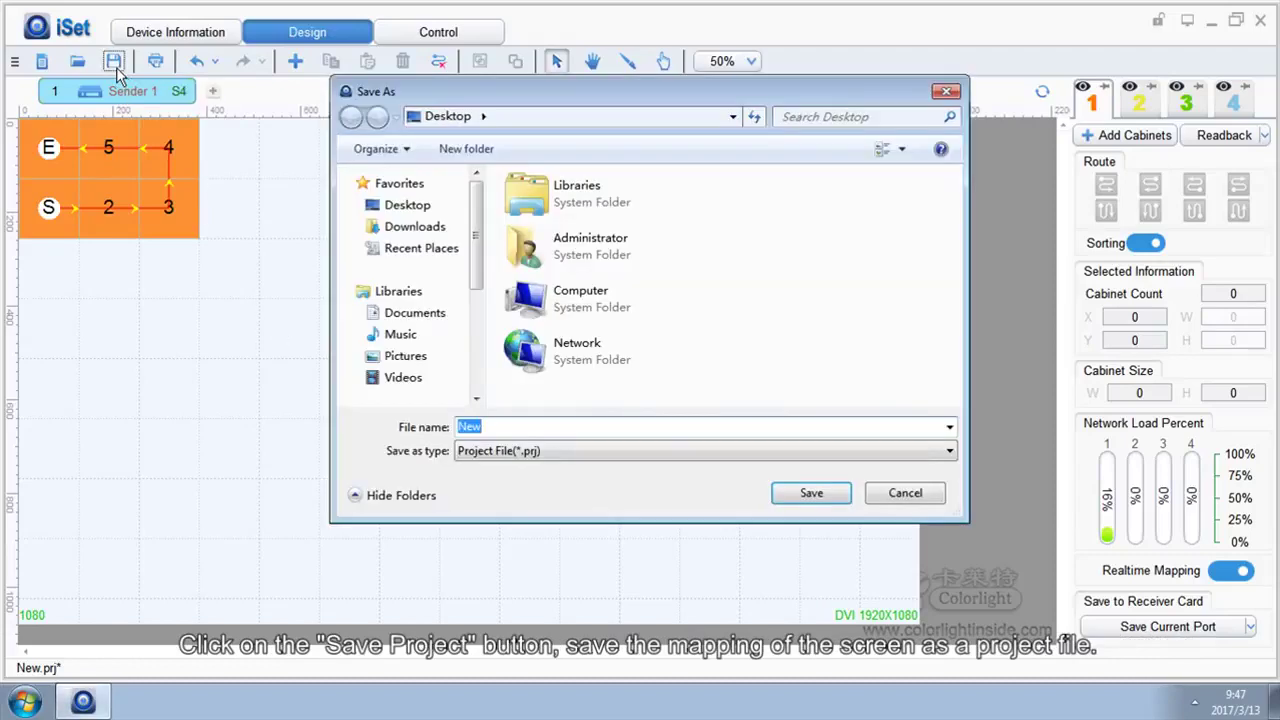
pyautogui.click(788, 495)
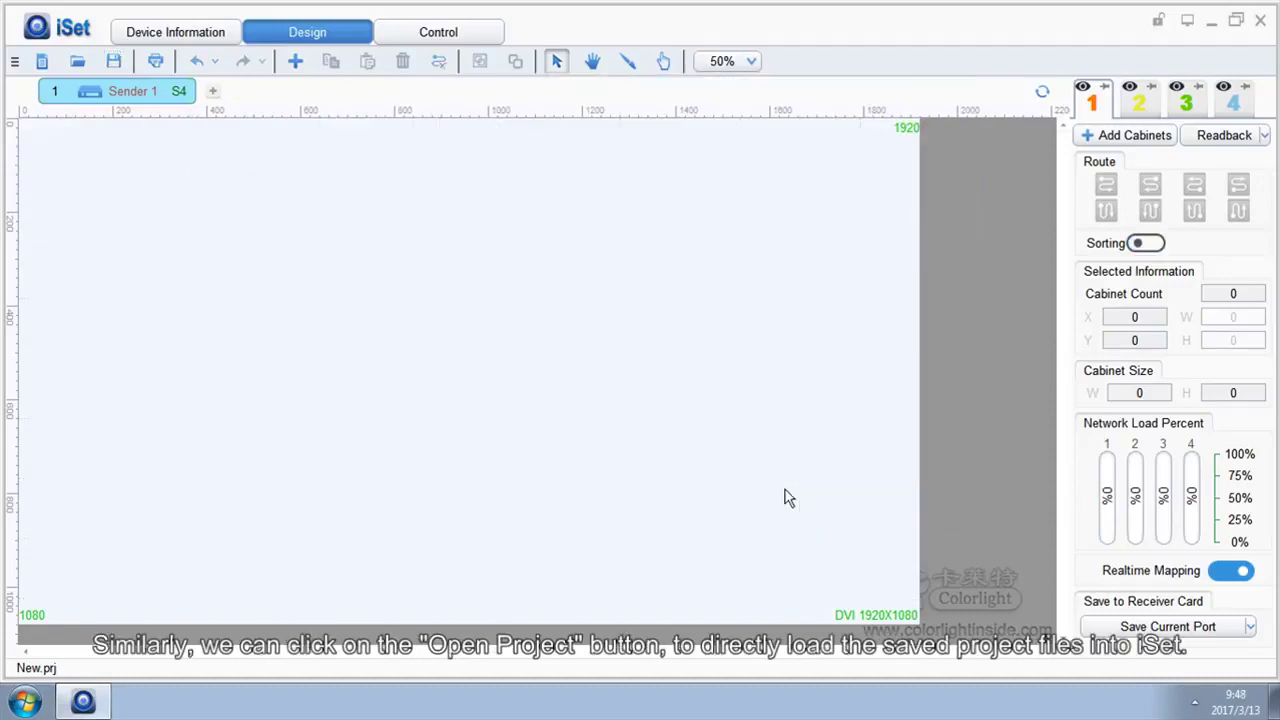
# Step: Load the saved project New.prj from the Desktop and open the print preview of its mapping
pyautogui.click(77, 61)
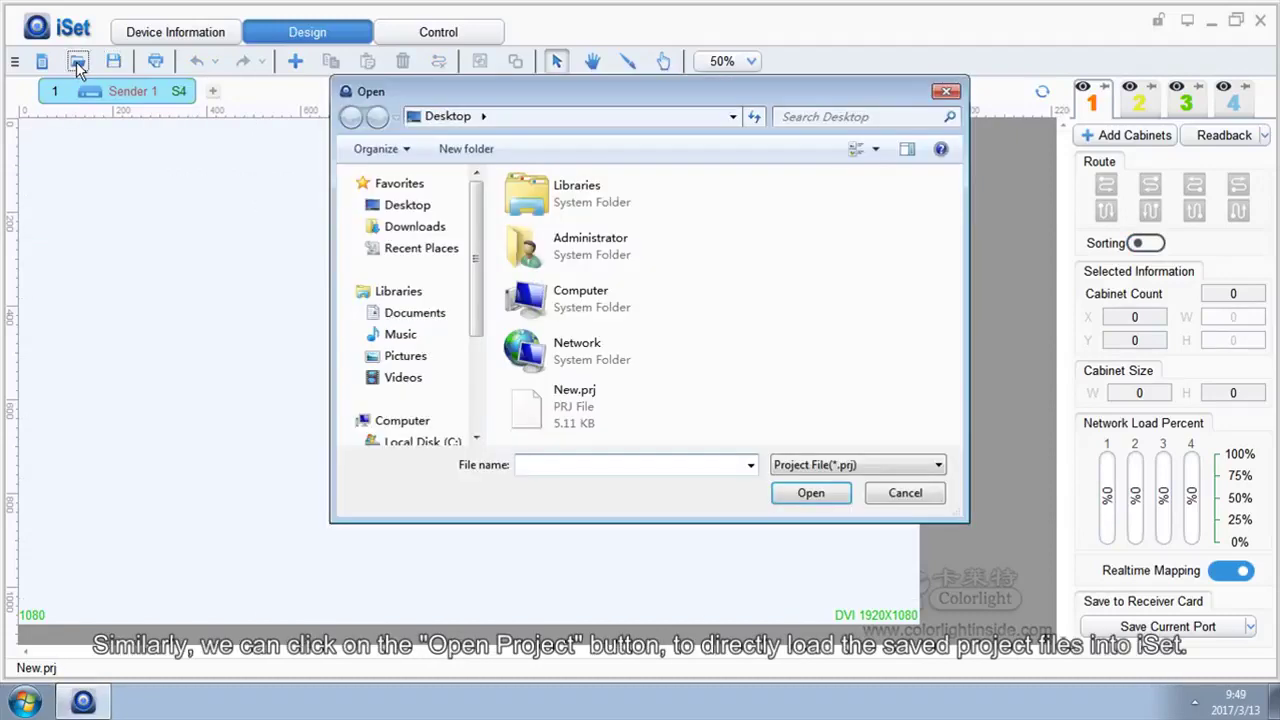
pyautogui.click(535, 392)
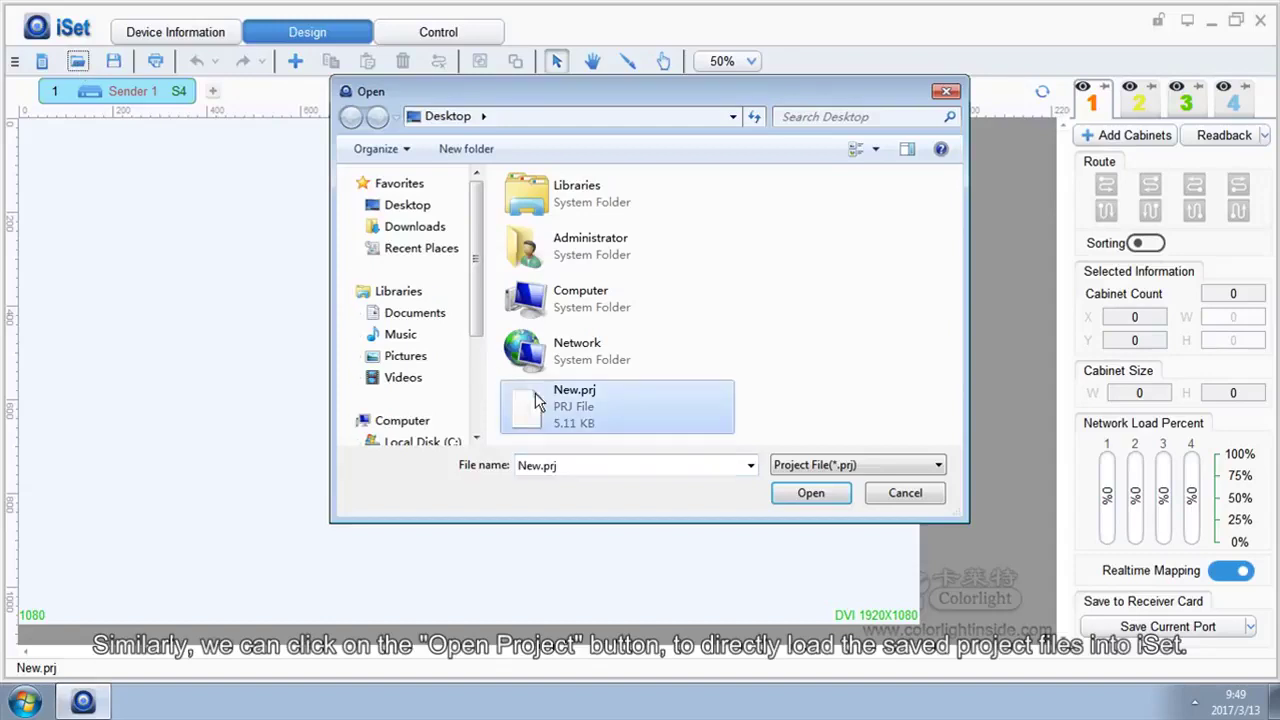
pyautogui.click(796, 503)
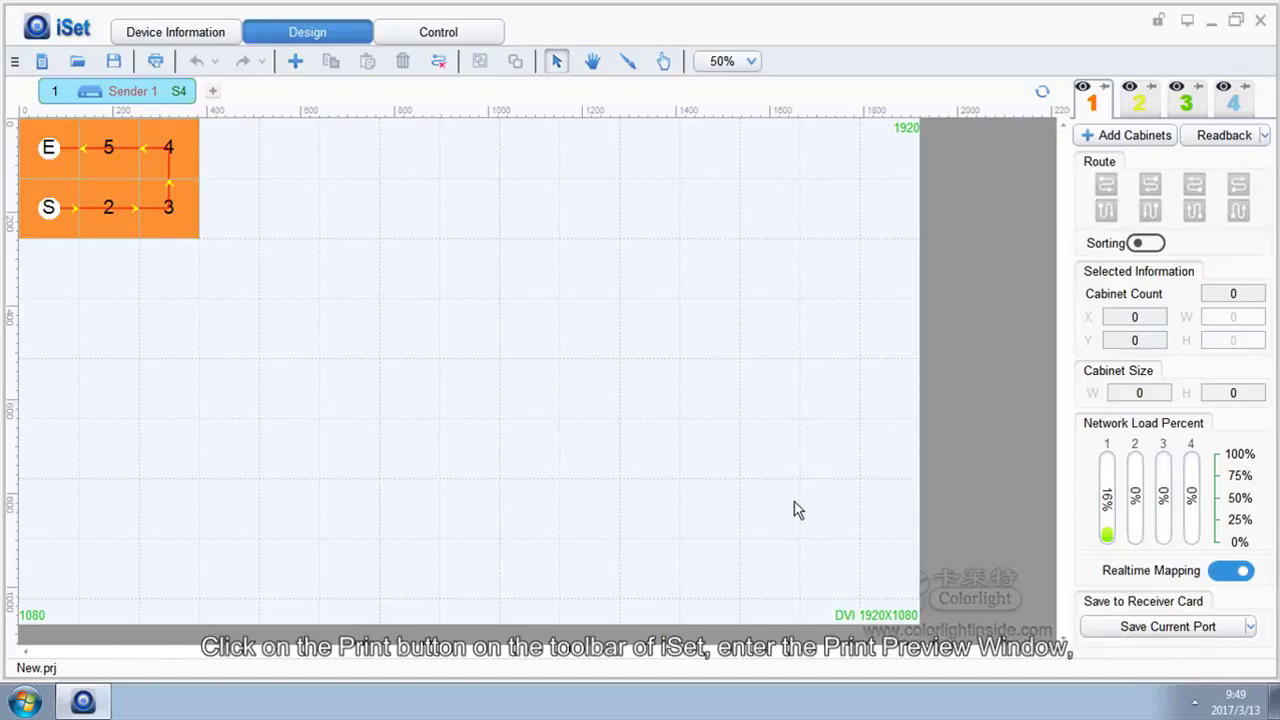
pyautogui.click(156, 63)
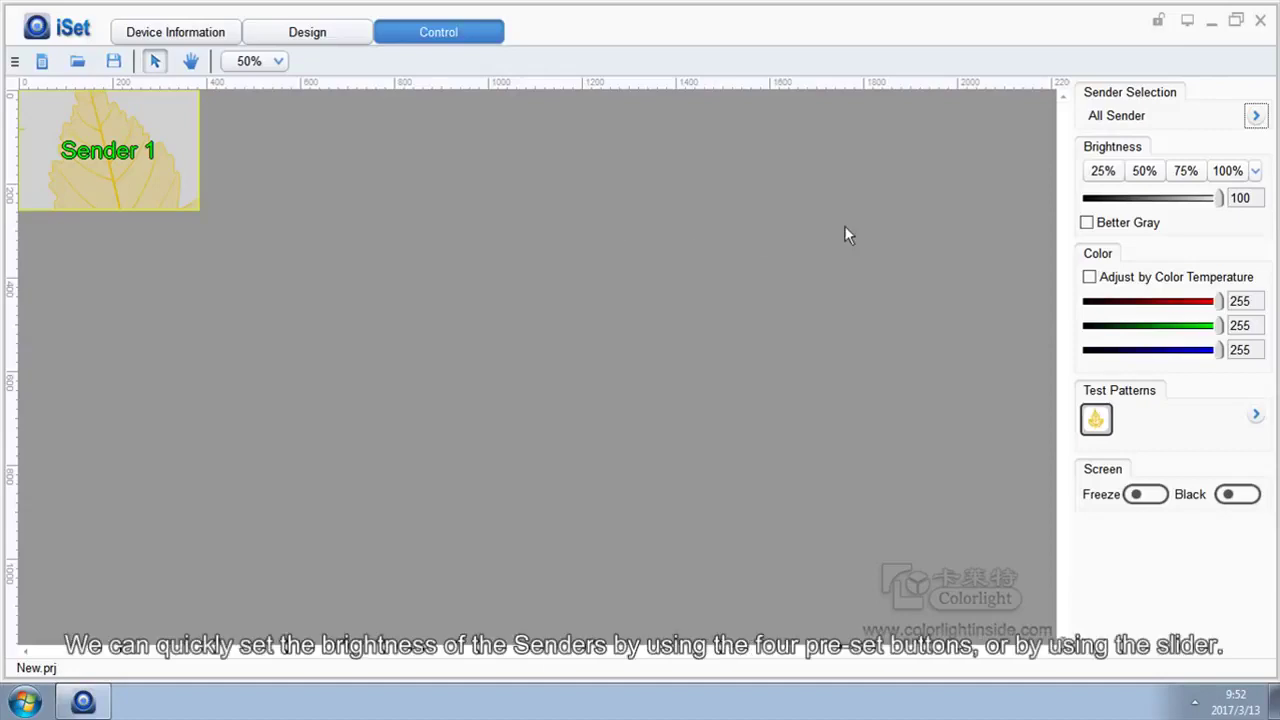
# Step: Try the 25%, 50%, 75% and 100% brightness presets on all senders, leave brightness at 100, and enable Better Gray
pyautogui.click(1091, 177)
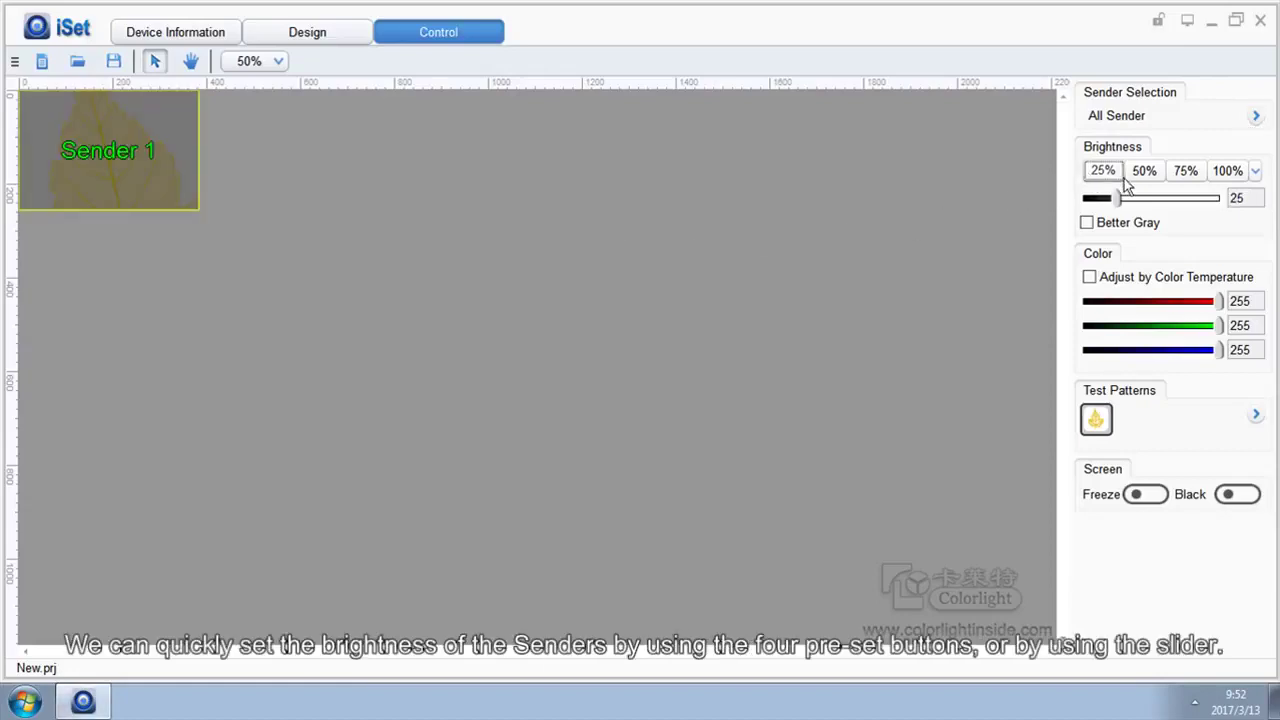
pyautogui.click(1142, 177)
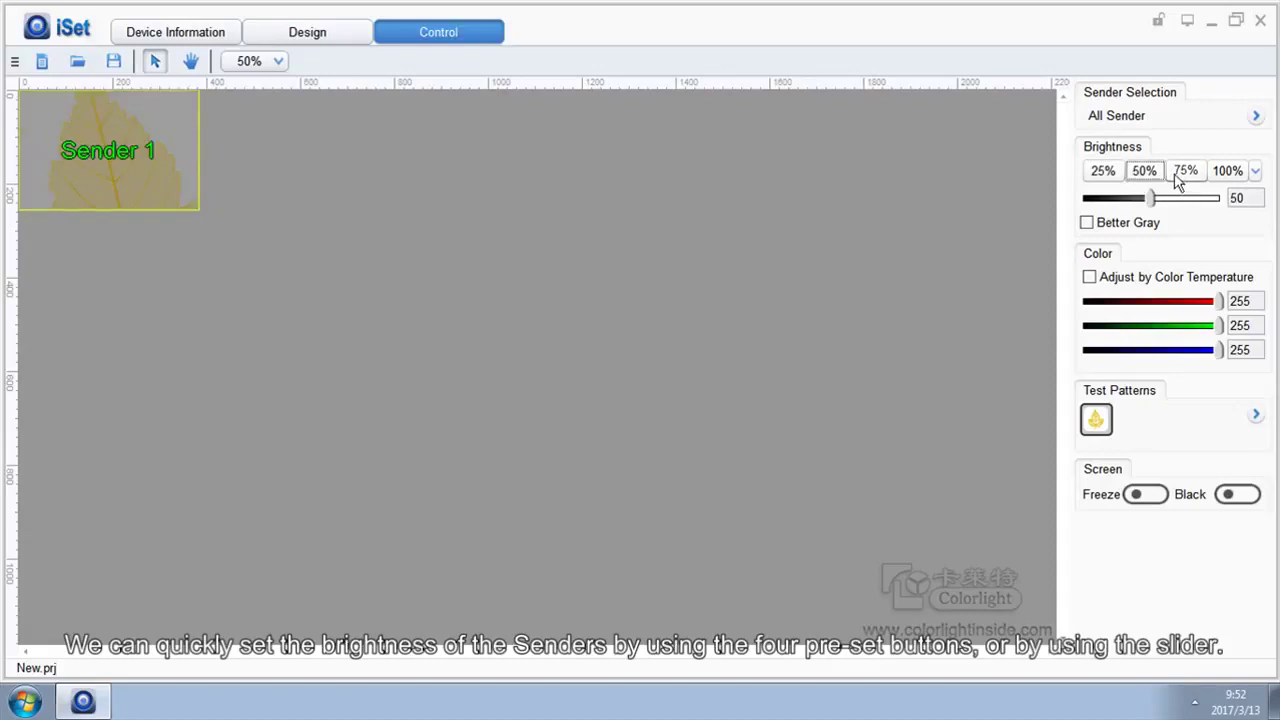
pyautogui.click(1179, 178)
pyautogui.click(1222, 175)
pyautogui.moveTo(1222, 198); pyautogui.dragTo(1221, 224)
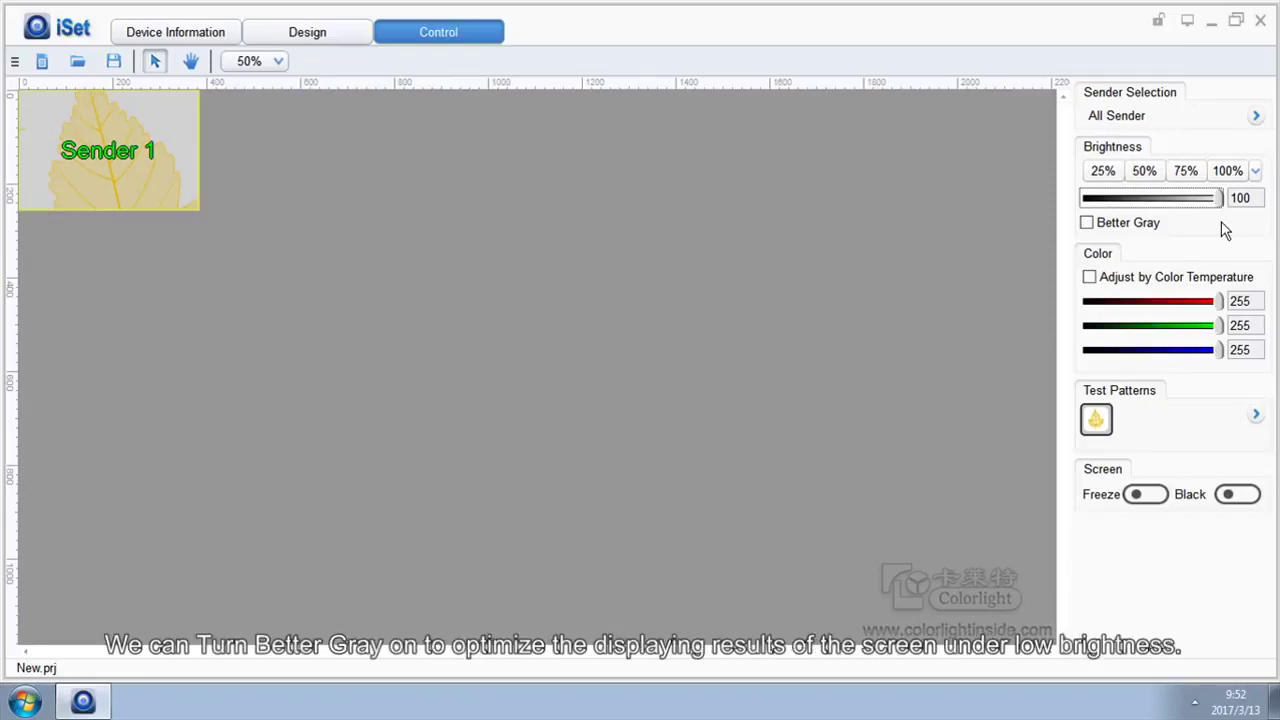
pyautogui.click(1094, 225)
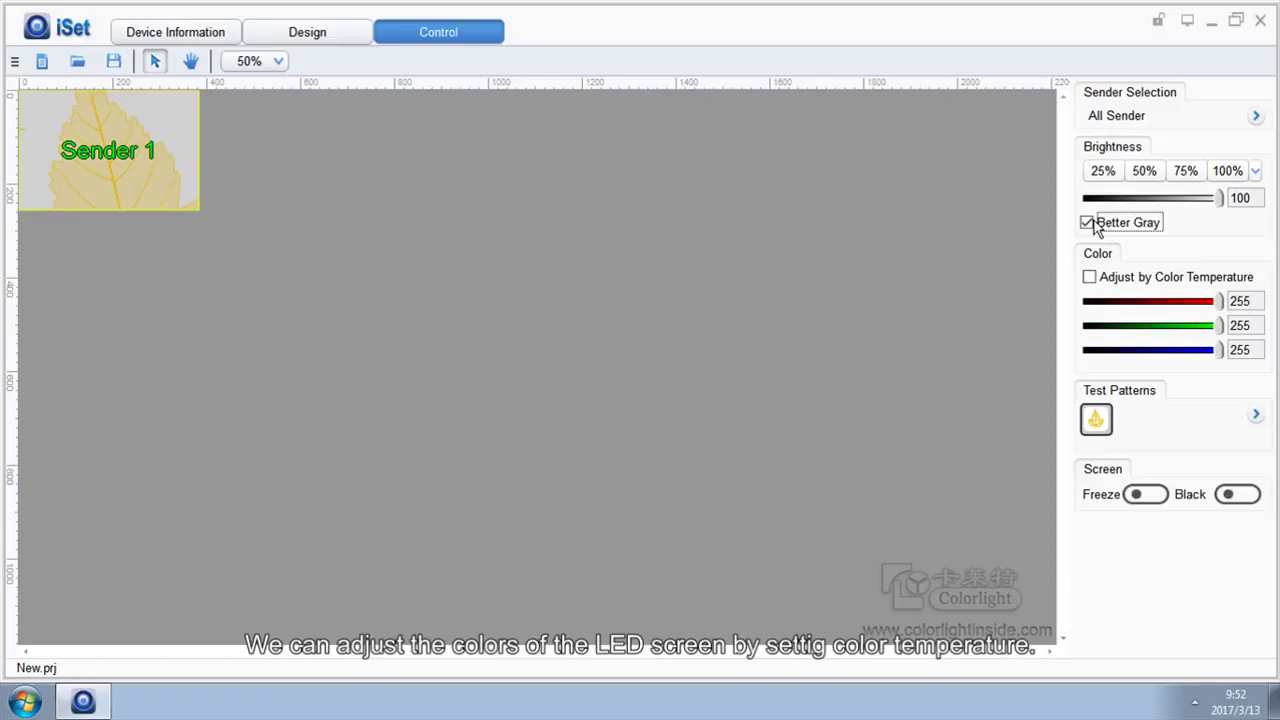
# Step: Enable color adjustment by color temperature, raise it to 10000, and restore the default of 6500
pyautogui.click(1091, 280)
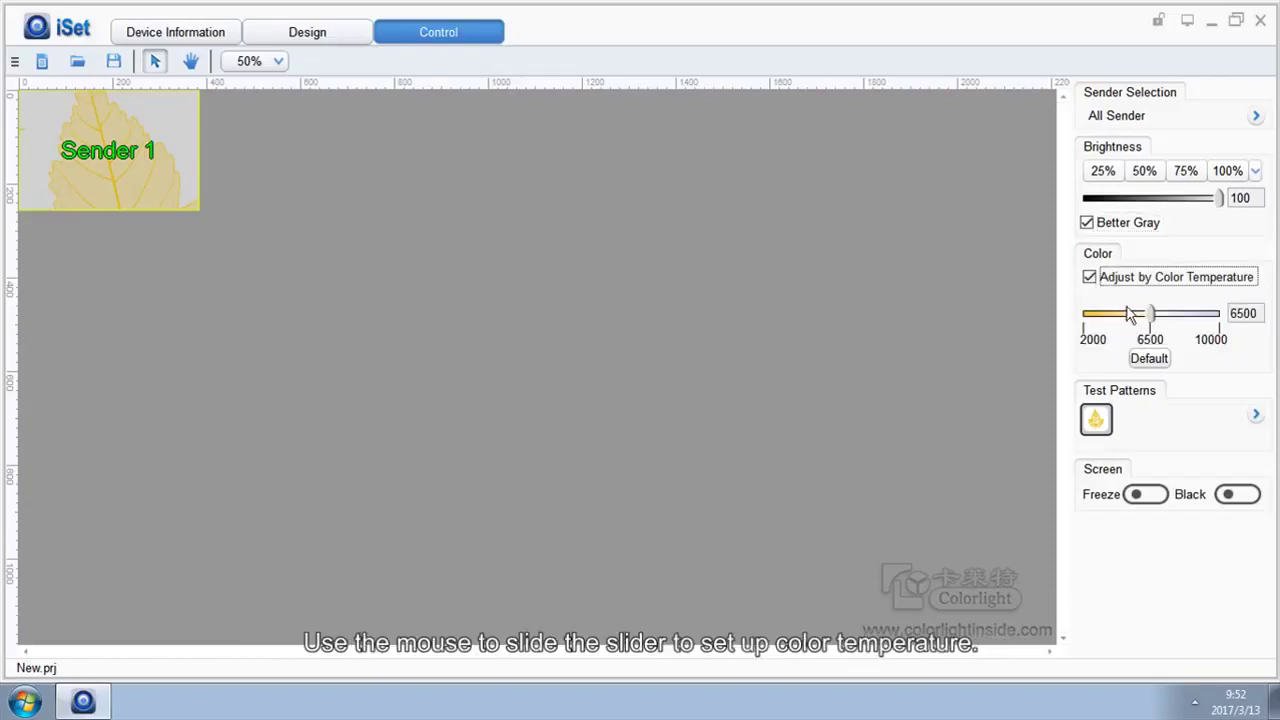
pyautogui.moveTo(1150, 318); pyautogui.dragTo(1236, 308)
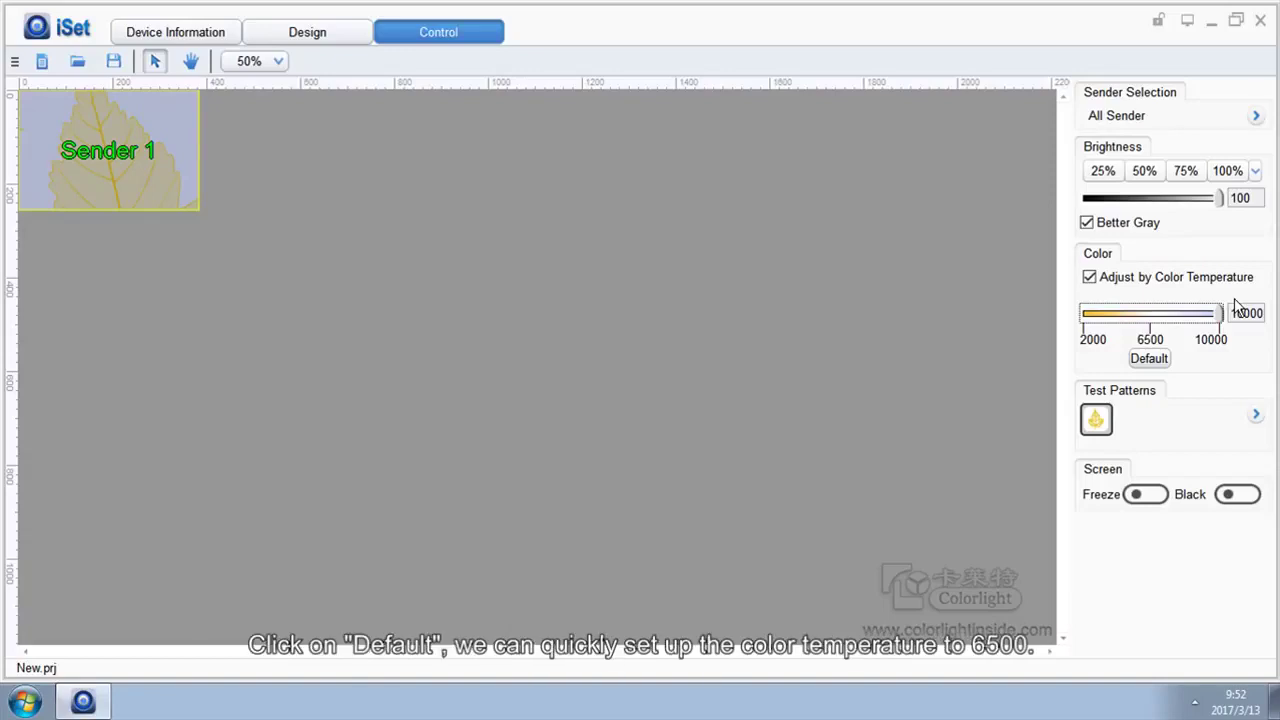
pyautogui.click(1155, 360)
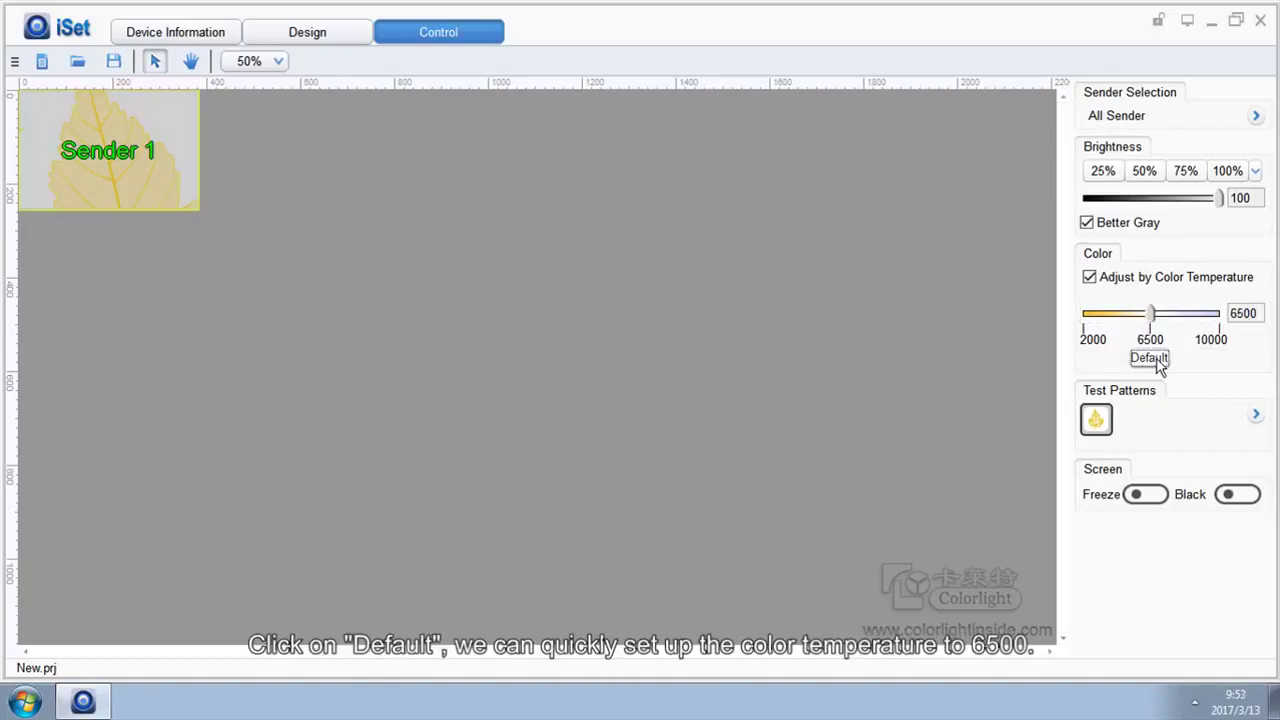
# Step: Disable Adjust by Color Temperature and adjust the red, green and blue levels, leaving each at 255
pyautogui.click(1092, 281)
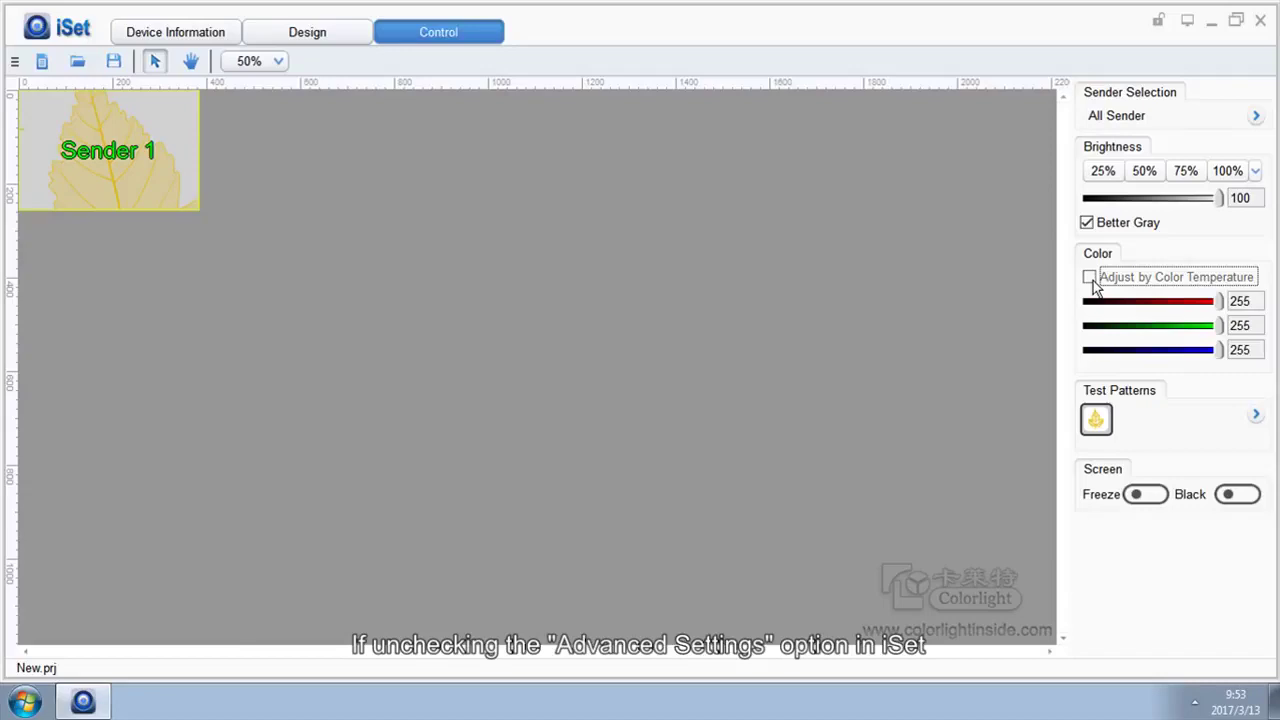
pyautogui.moveTo(1219, 304); pyautogui.dragTo(1229, 366)
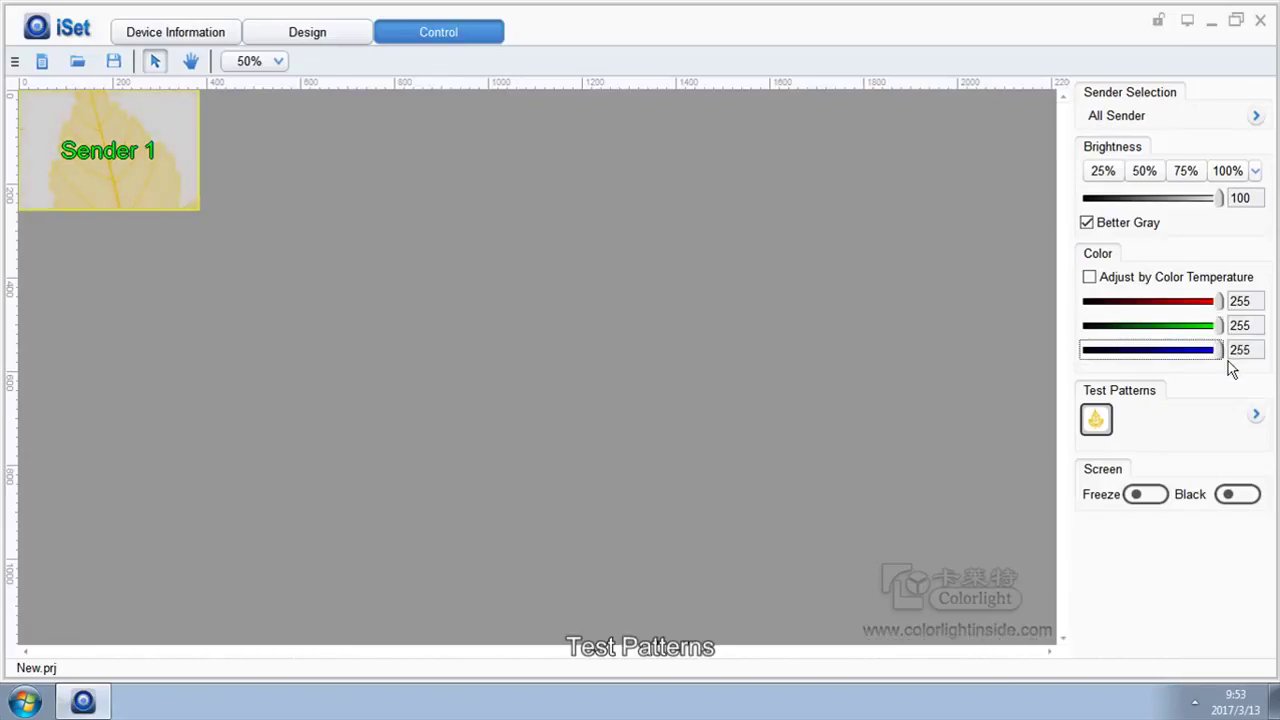
# Step: Show the Horizontal Moving Line, Right Slash Move Down and solid blue test patterns on the senders, and collapse the pattern list
pyautogui.click(1255, 414)
pyautogui.click(1132, 457)
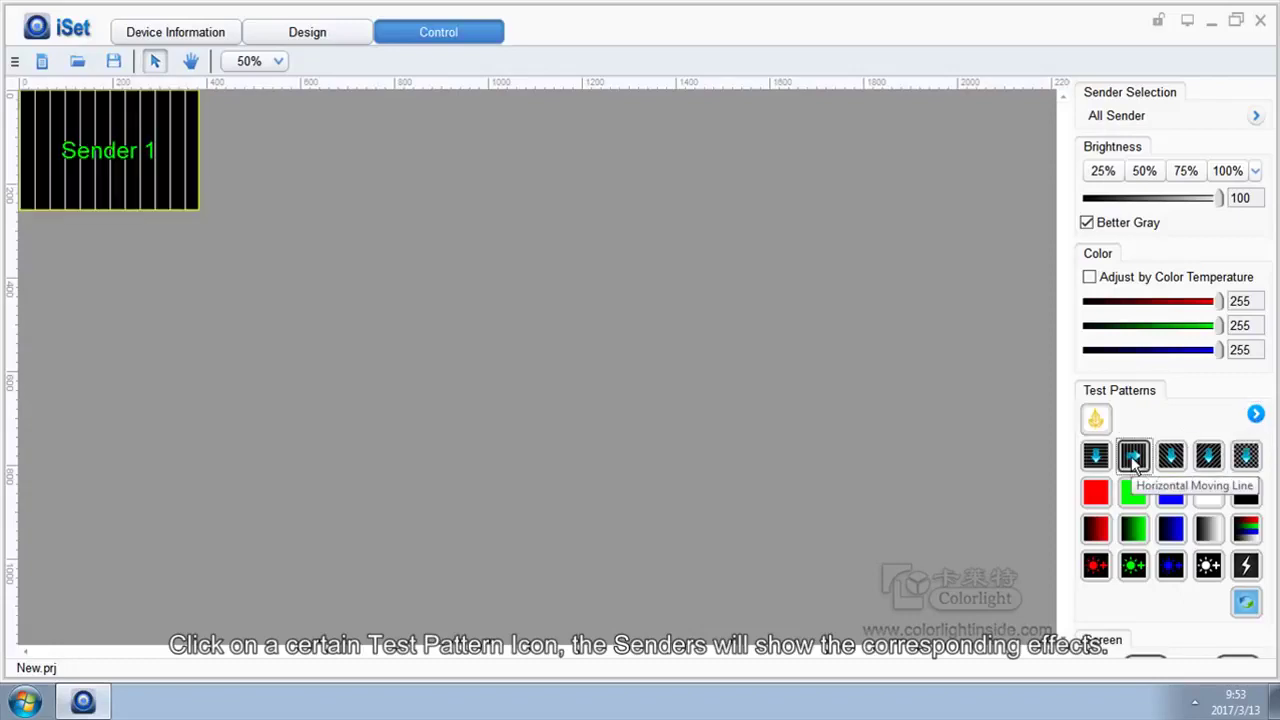
pyautogui.click(1170, 456)
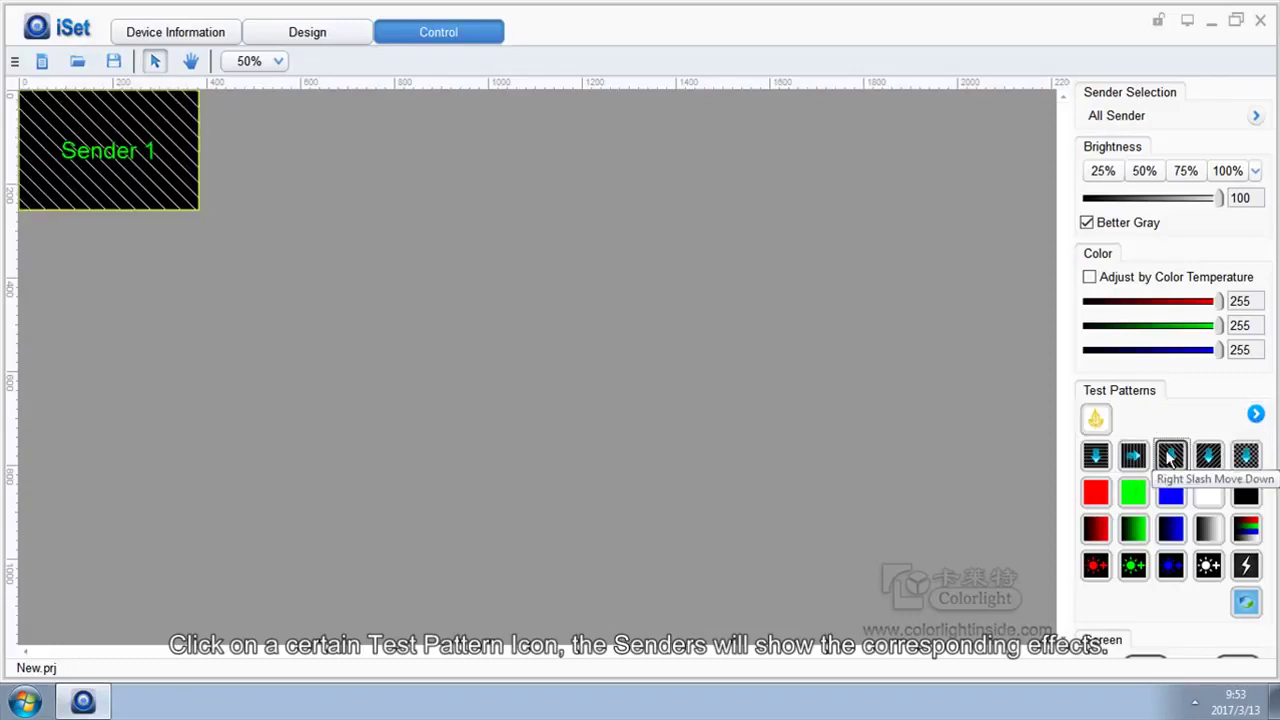
pyautogui.click(1171, 494)
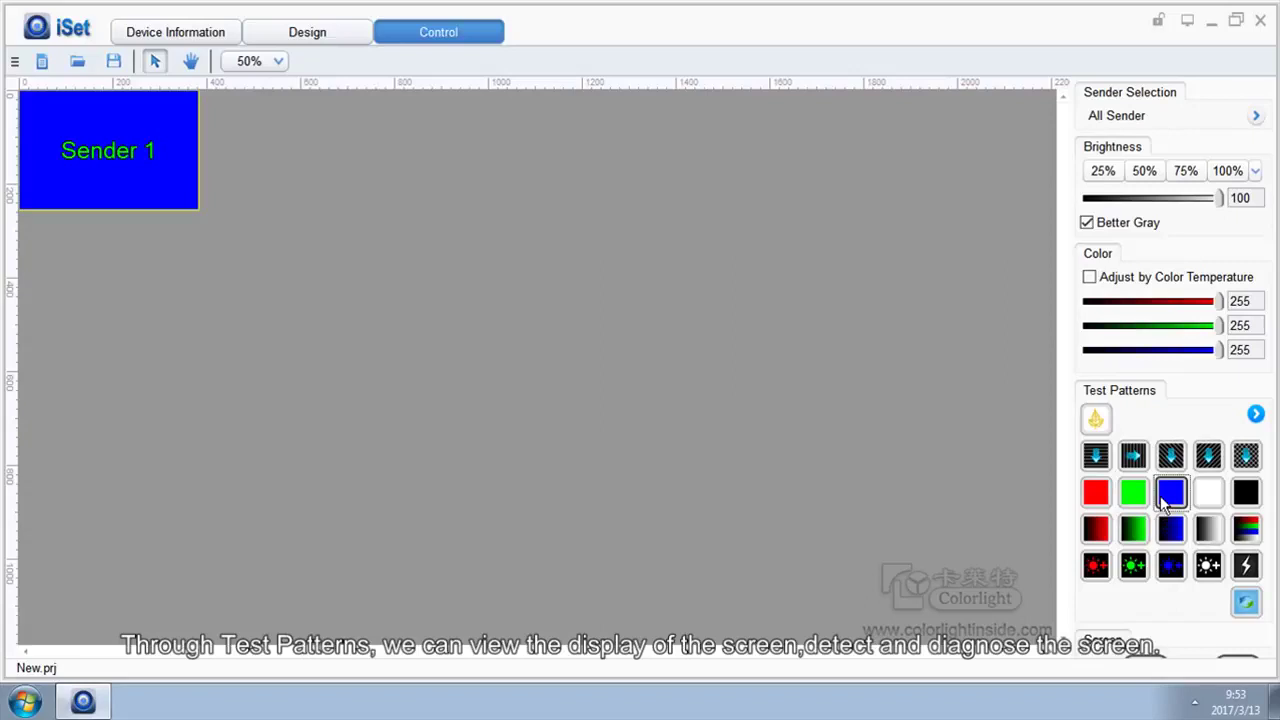
pyautogui.click(1256, 415)
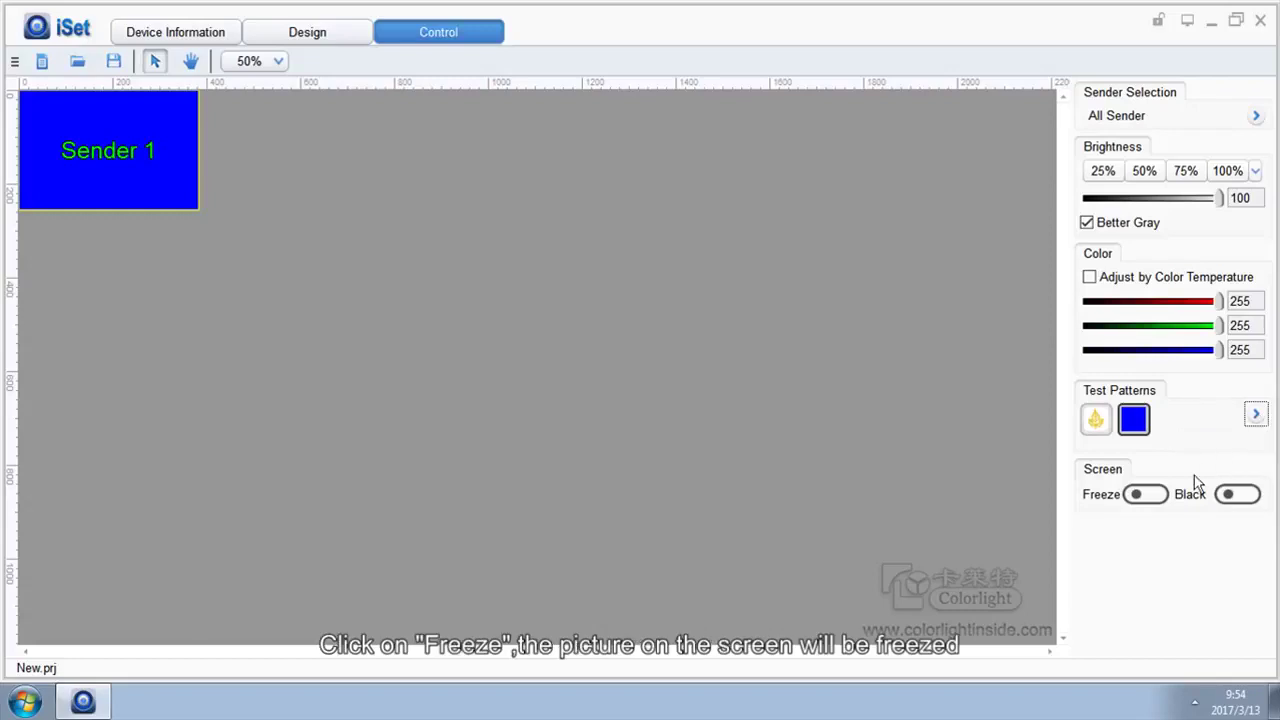
# Step: Freeze the picture on the LED screen and try the Black screen option
pyautogui.click(1160, 504)
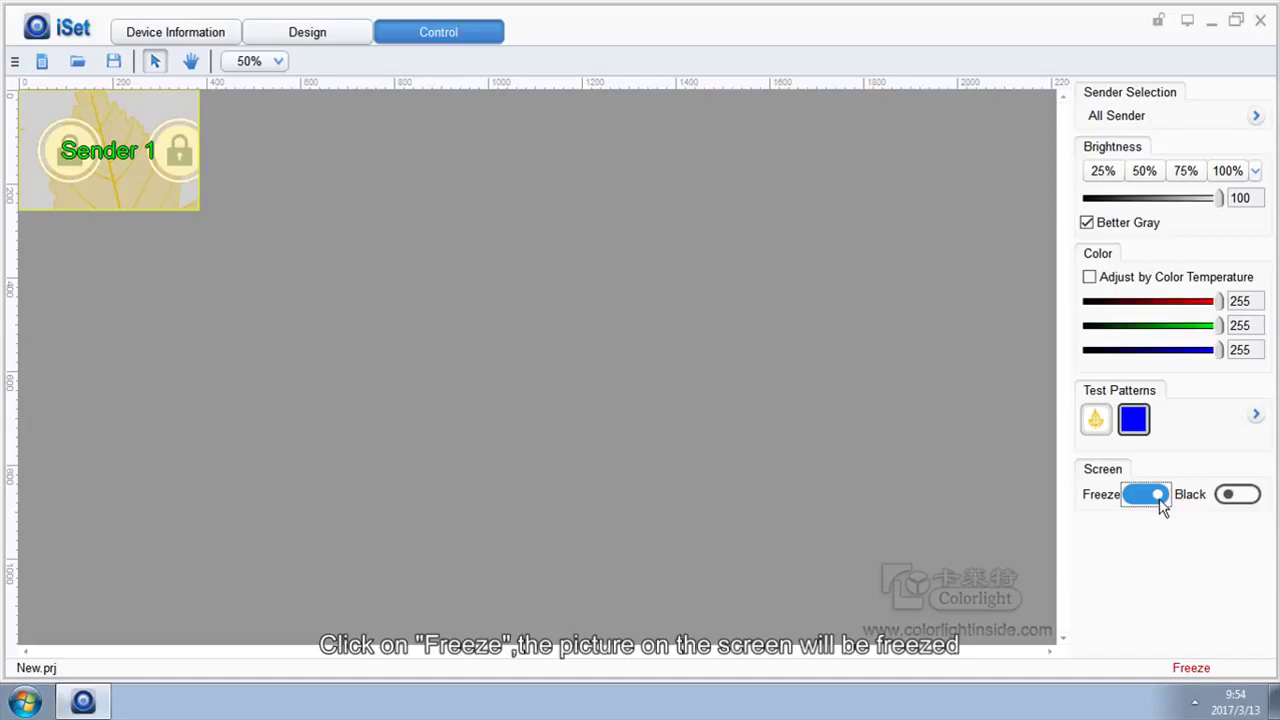
pyautogui.click(1237, 496)
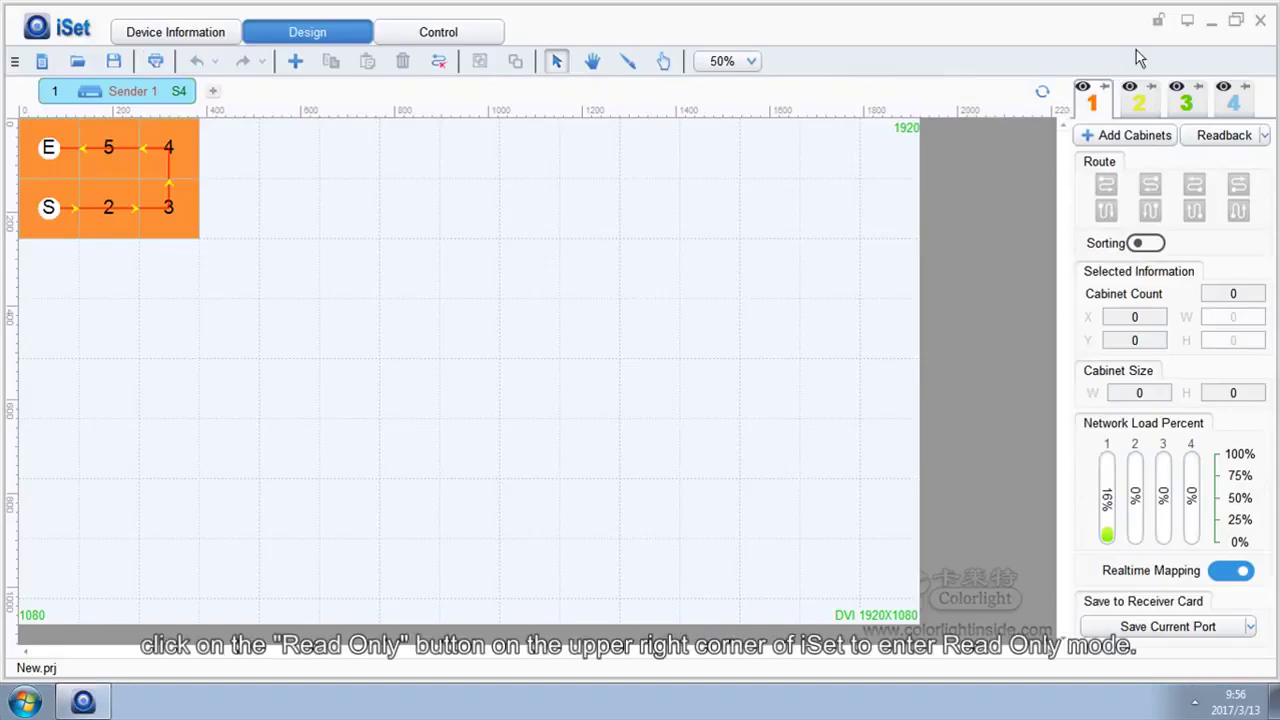
# Step: Lock the Design view in Read Only mode, and do the same for the Control view
pyautogui.click(1156, 22)
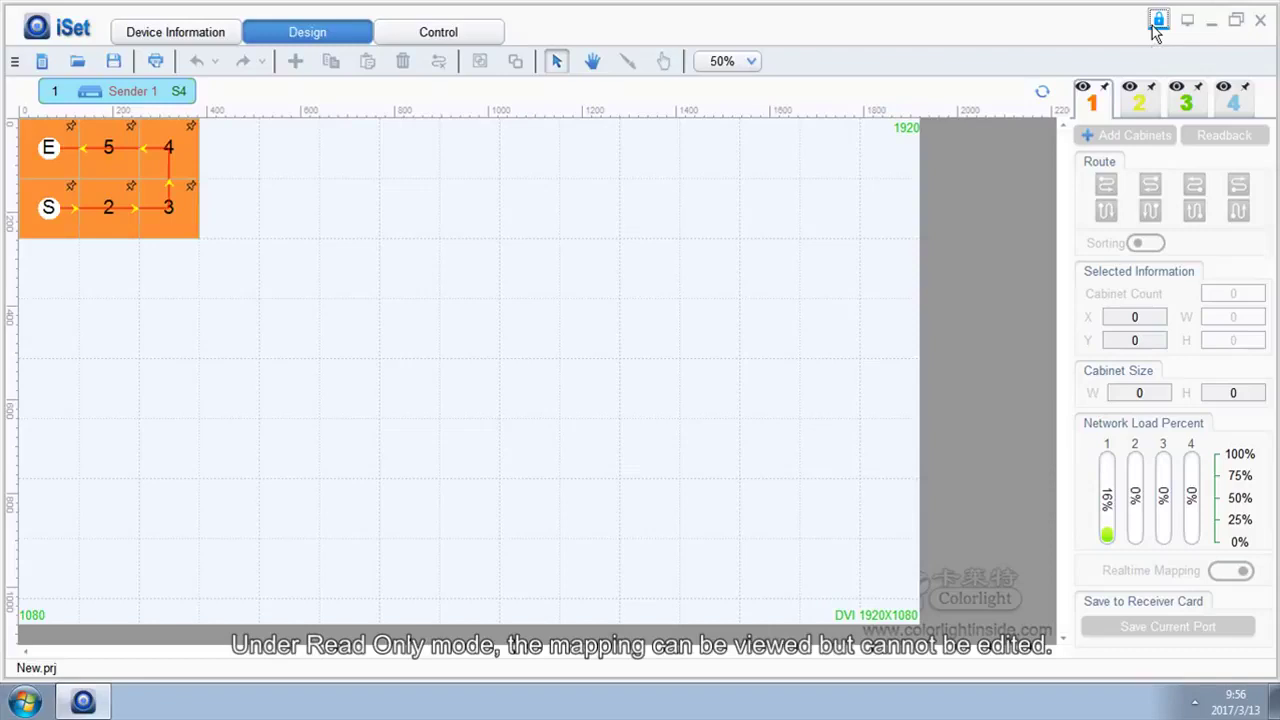
pyautogui.click(475, 31)
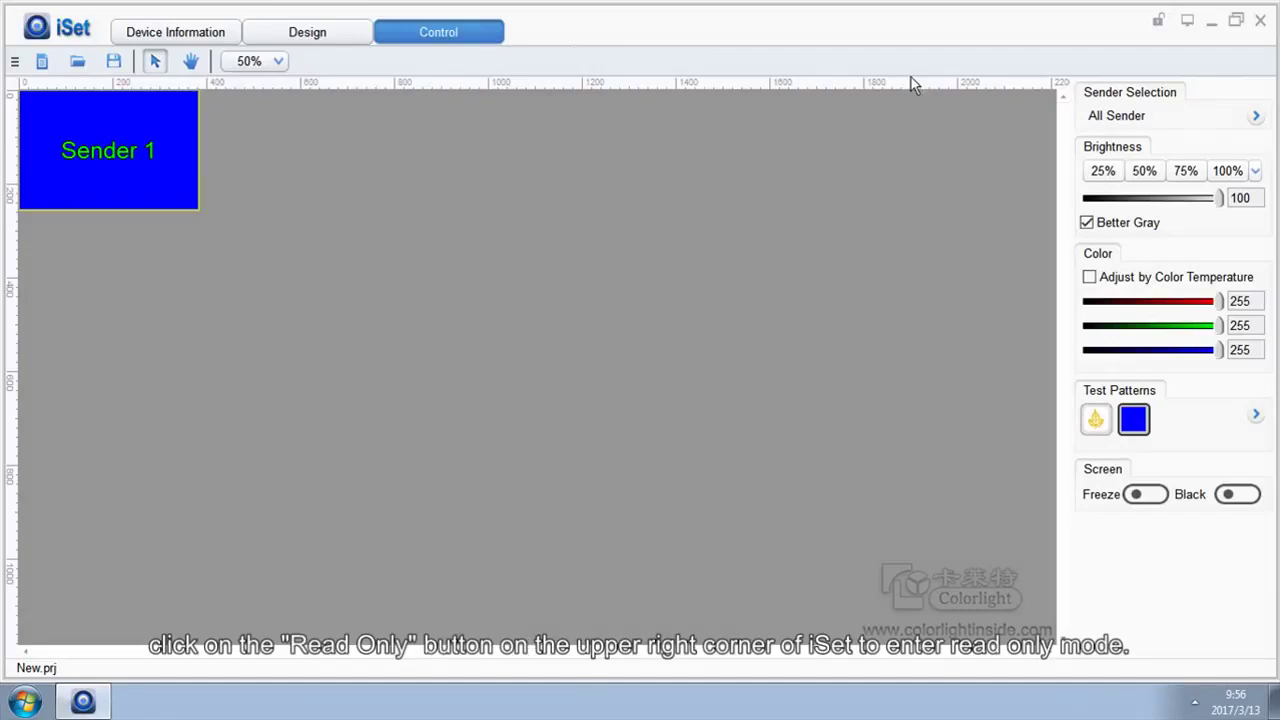
pyautogui.click(1160, 21)
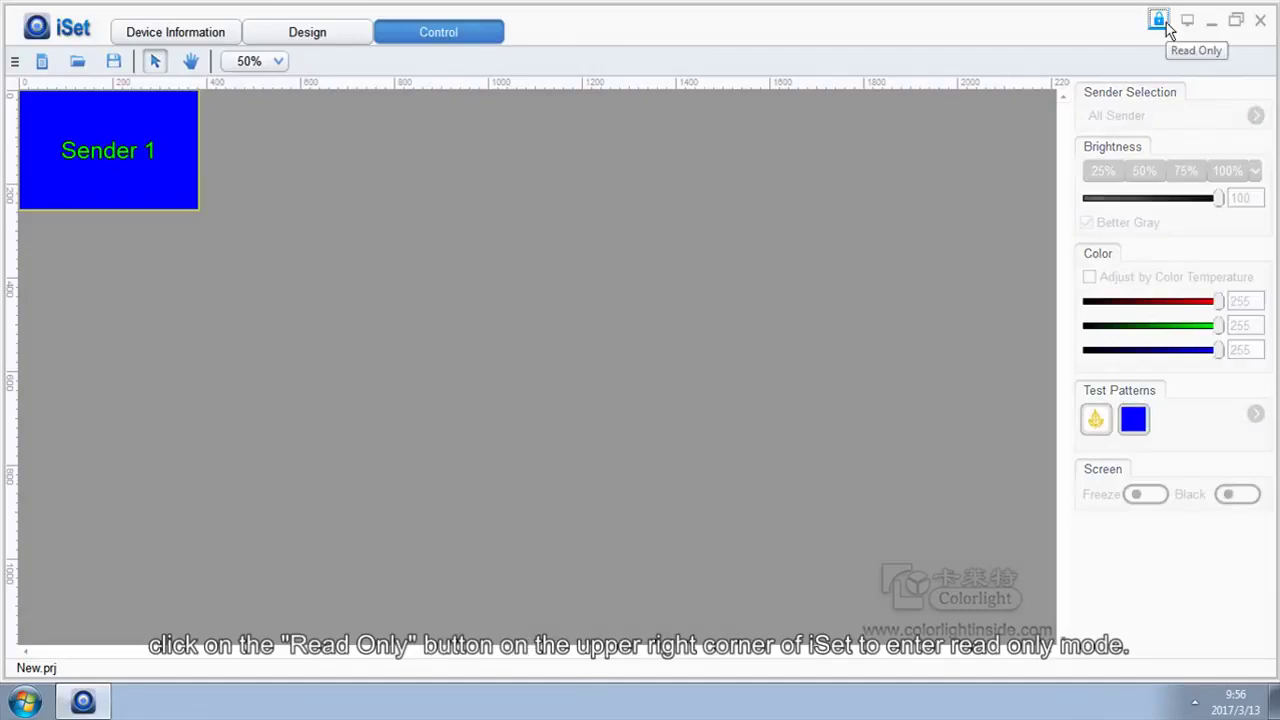